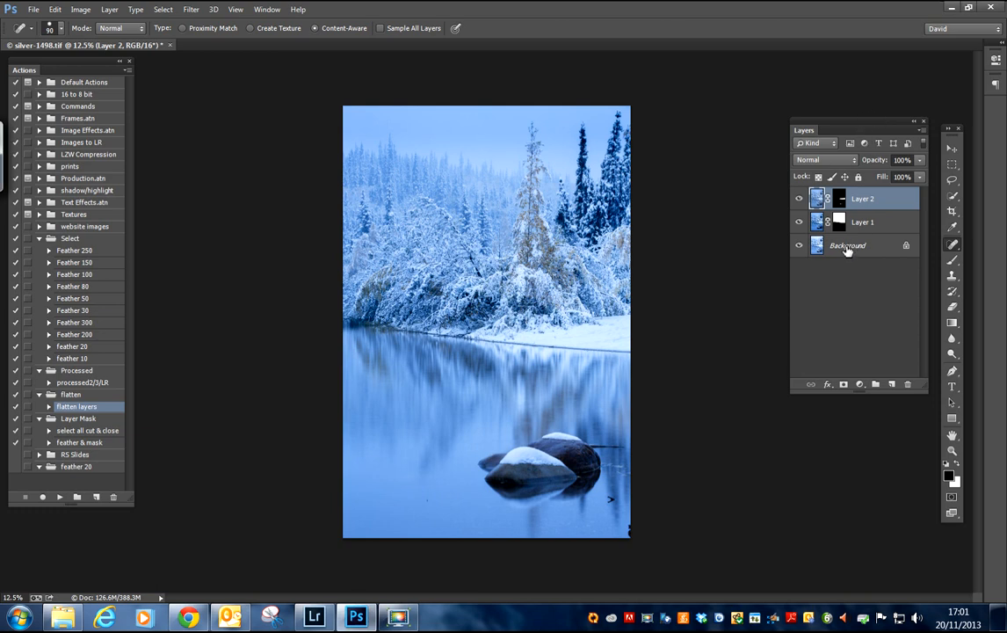
Compare the image with Layer 1 and Layer 2 hidden and shown to examine each layer's effect.
{"action": "left_click", "coordinate": [800, 223]}
{"action": "left_click", "coordinate": [799, 199]}
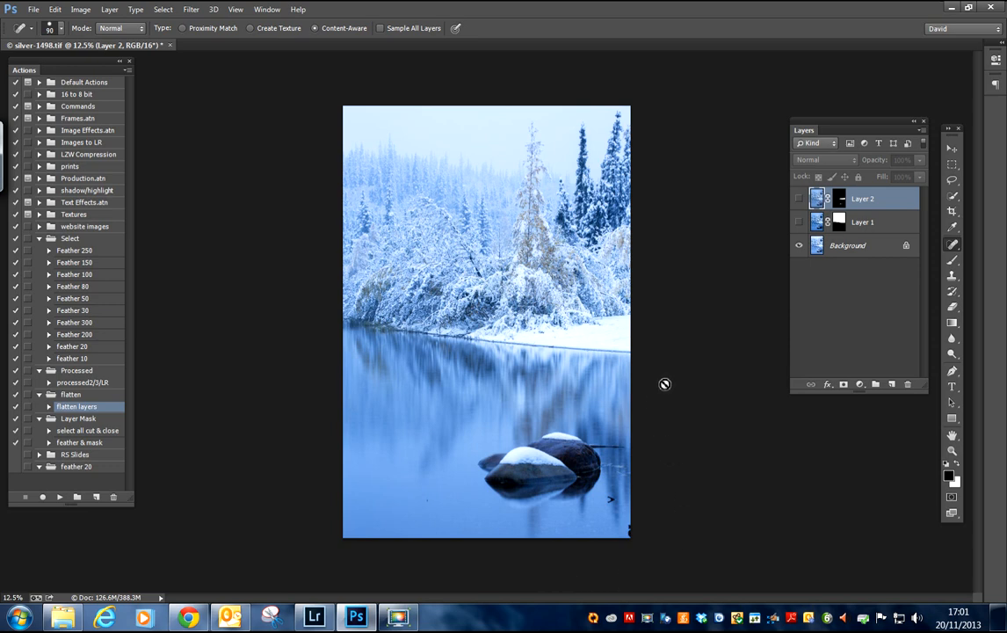
{"action": "left_click", "coordinate": [800, 223]}
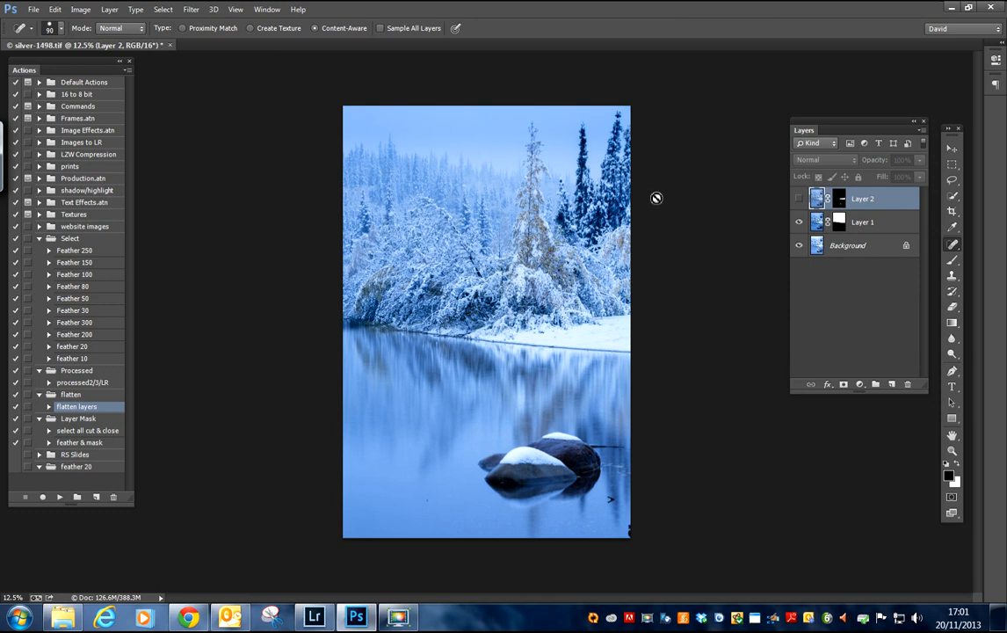
{"action": "left_click", "coordinate": [798, 198]}
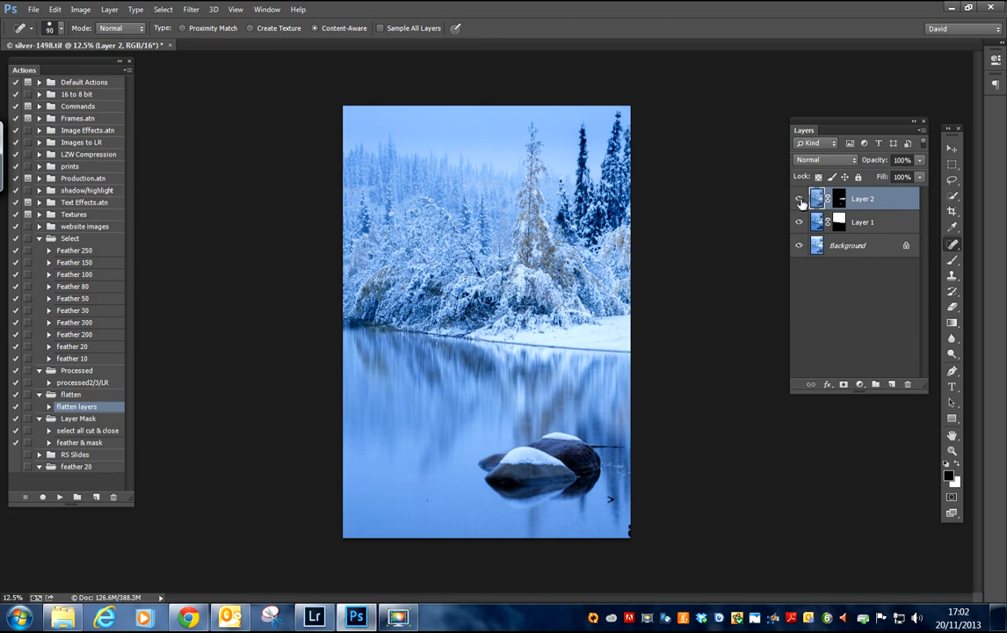
{"action": "left_click", "coordinate": [863, 225]}
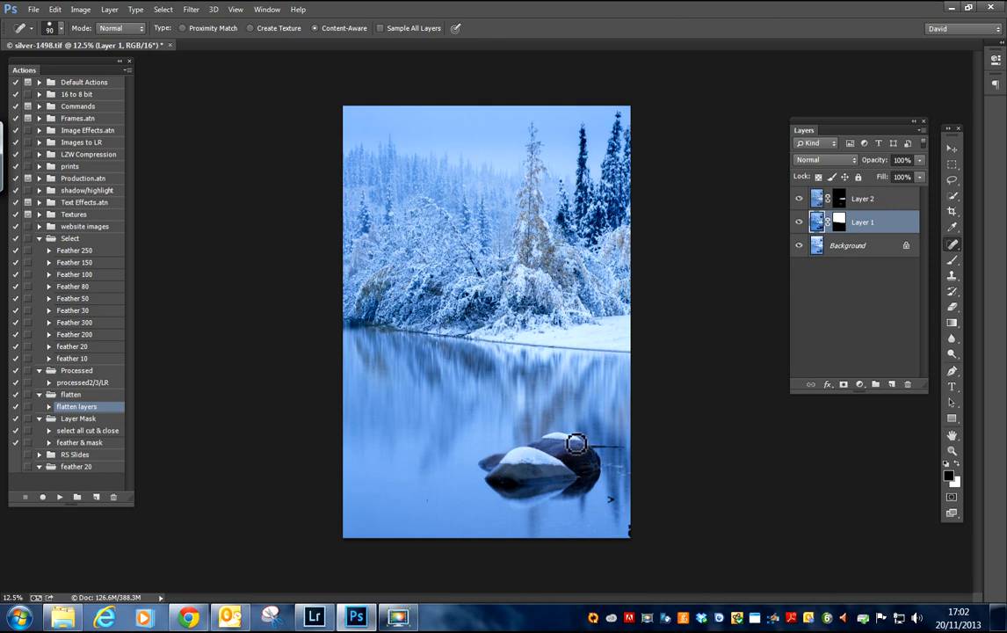
{"action": "left_click", "coordinate": [864, 201]}
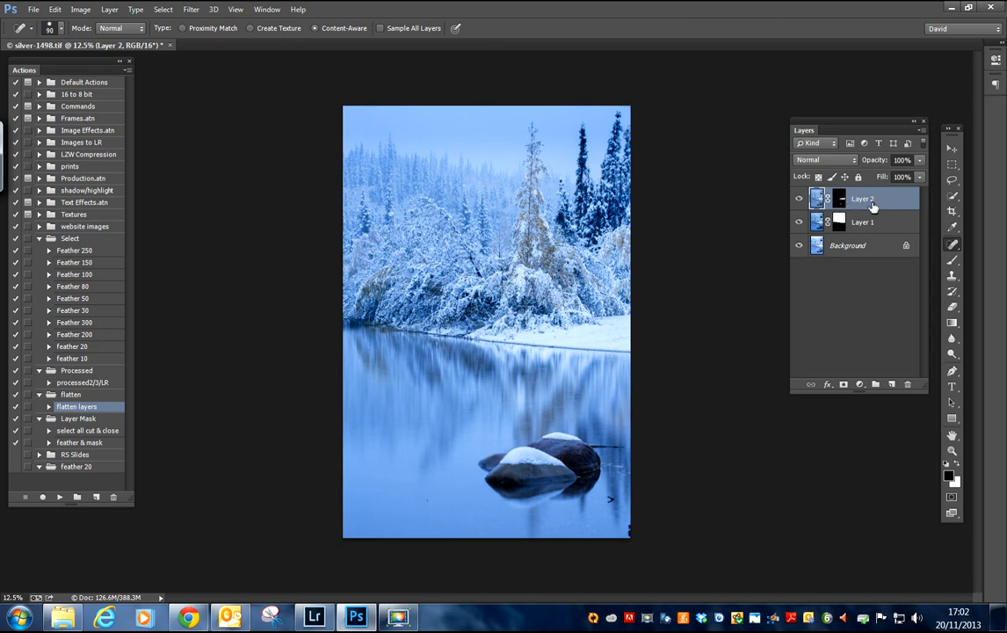
{"action": "left_click", "coordinate": [866, 224]}
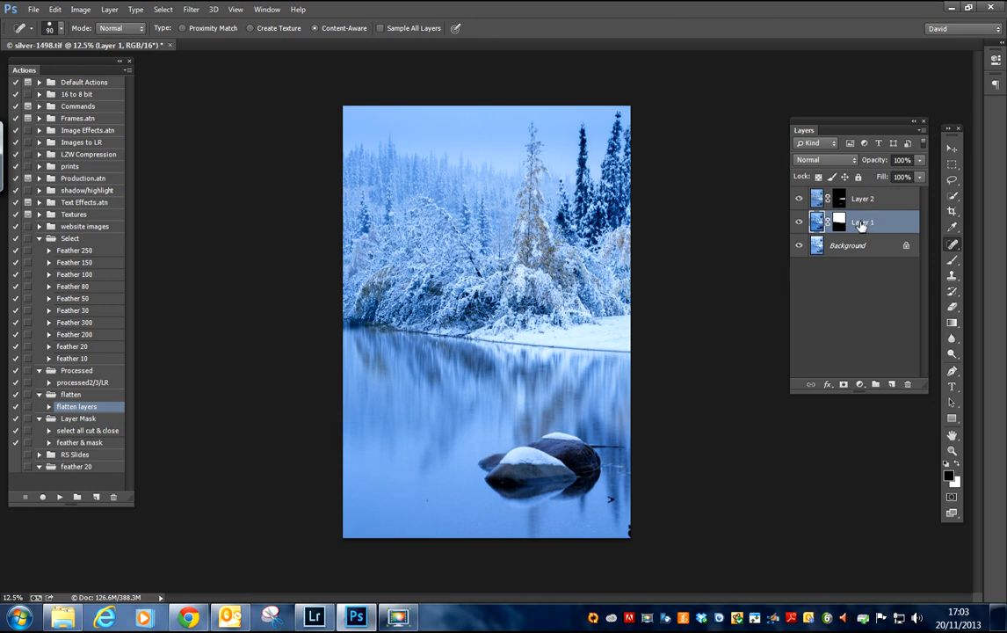
{"action": "left_click", "coordinate": [860, 202]}
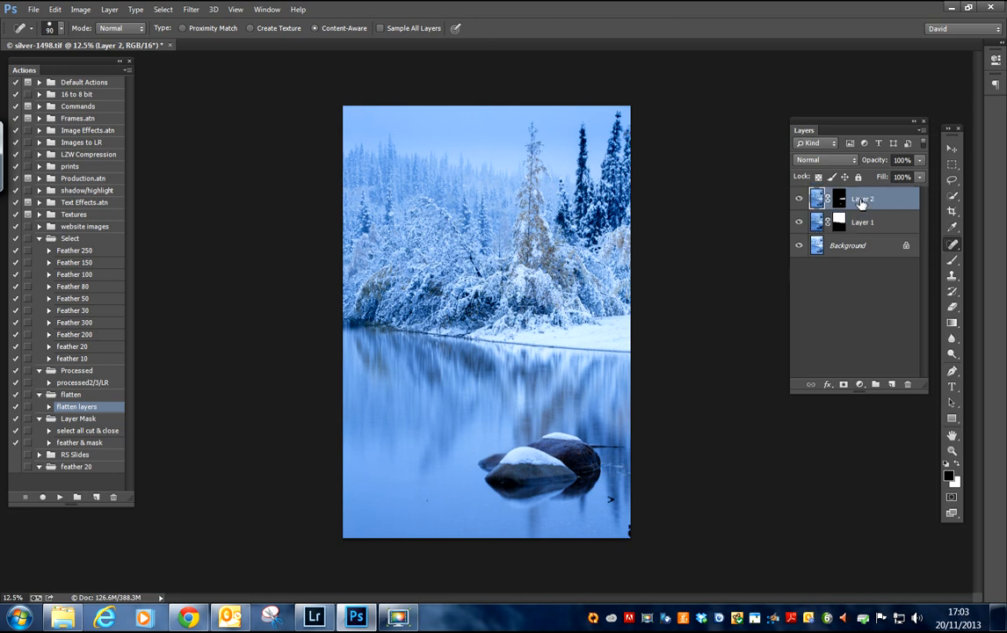
{"action": "left_click", "coordinate": [860, 225]}
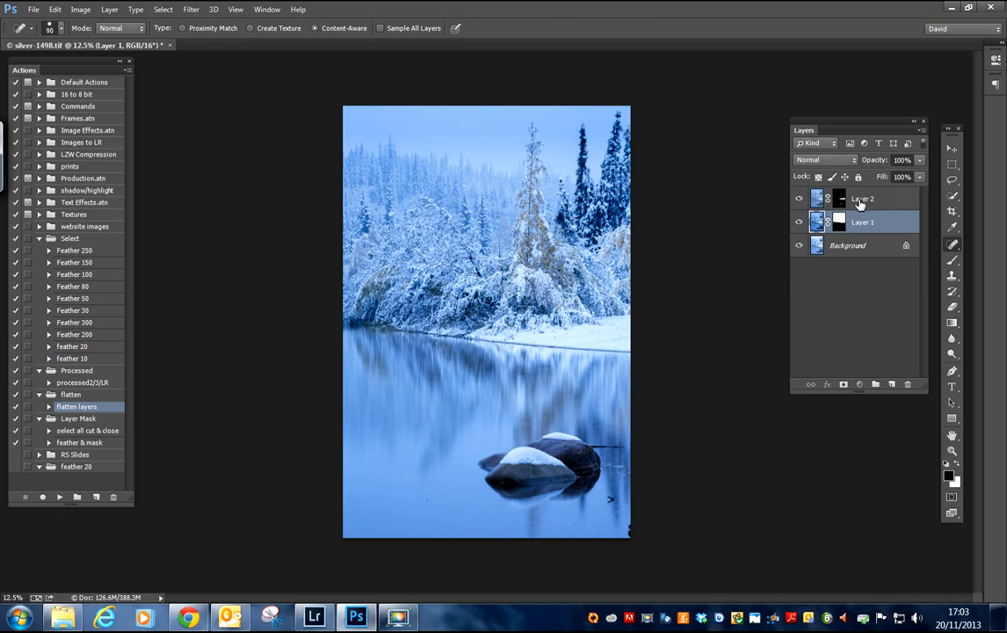
{"action": "left_click", "coordinate": [860, 202]}
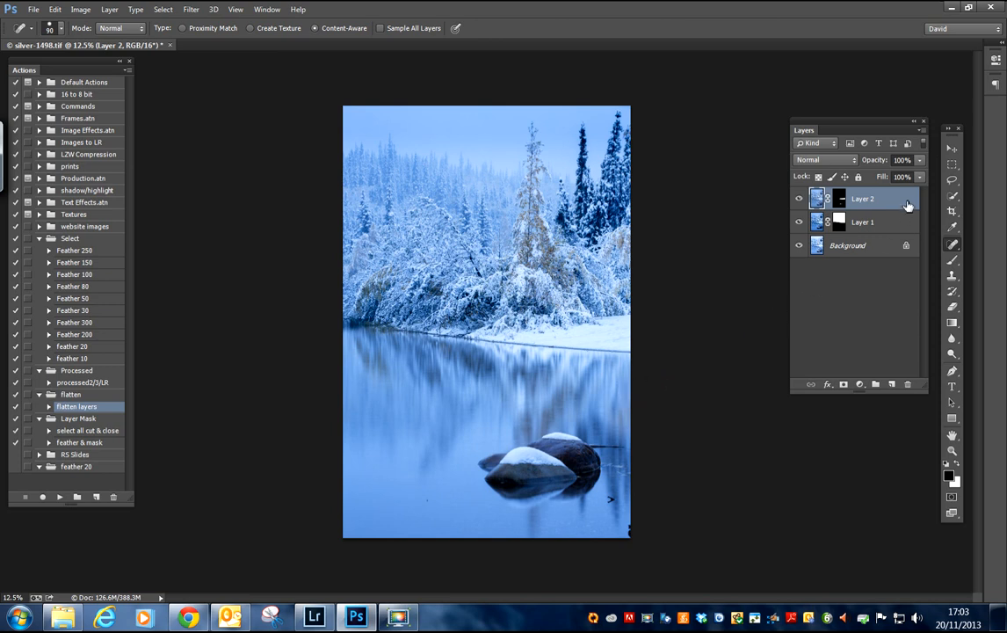
Paint white on Layer 2's mask with a size 300 brush over the snowy bushes, the shoreline and the water by the rocks.
{"action": "left_click", "coordinate": [840, 200]}
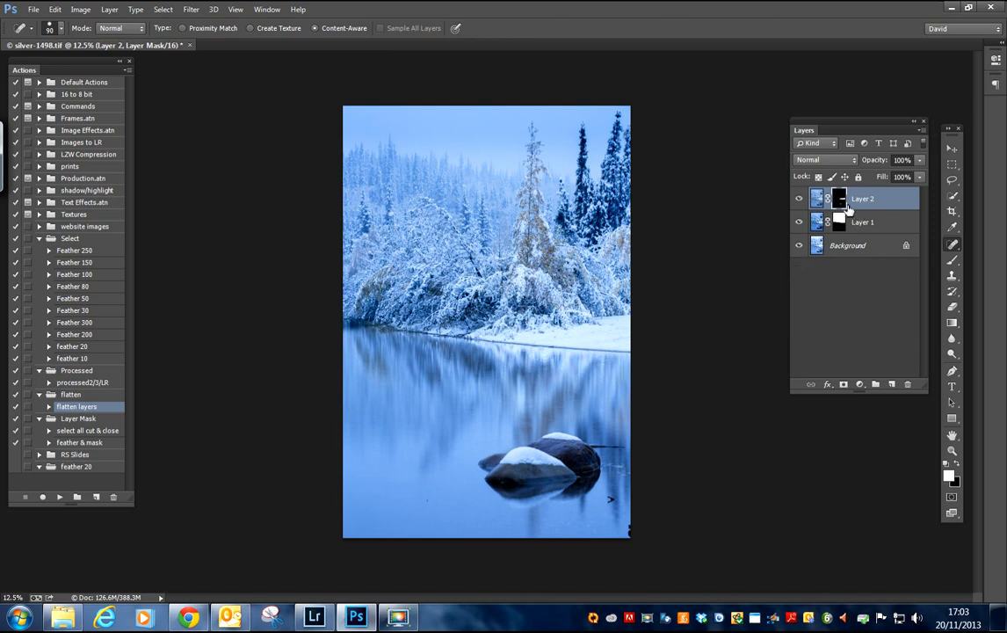
{"action": "left_click", "coordinate": [954, 263]}
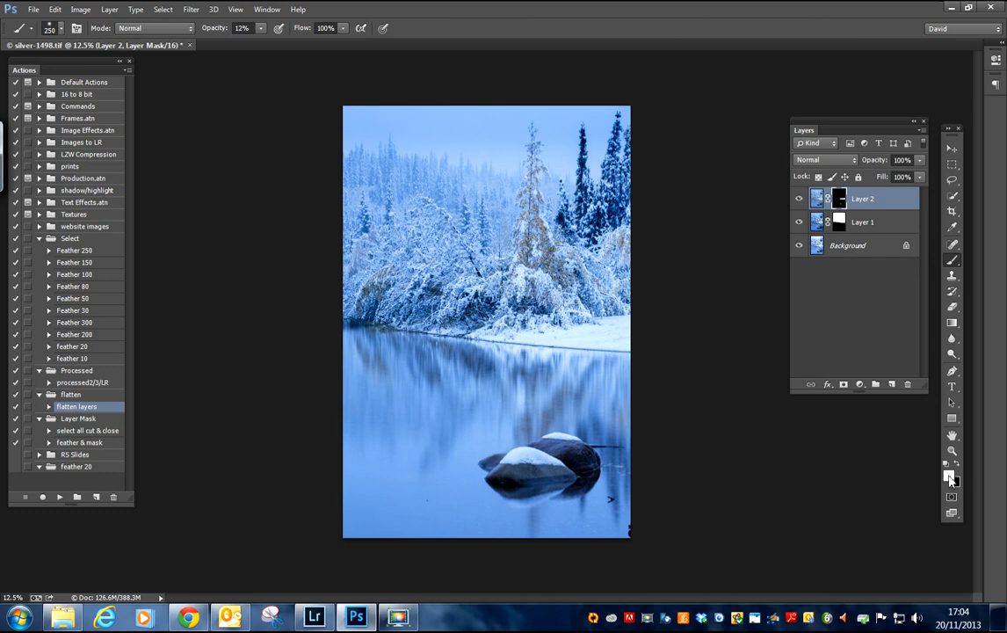
{"action": "key", "text": "x"}
{"action": "key", "text": "x"}
{"action": "key", "text": "bracketright"}
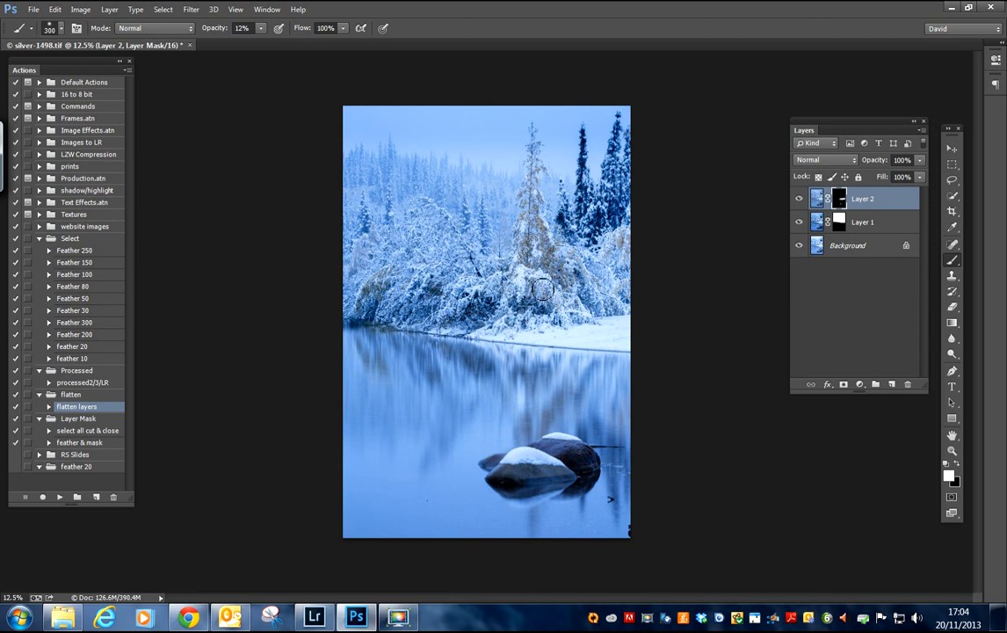
{"action": "key", "text": "ctrl+plus"}
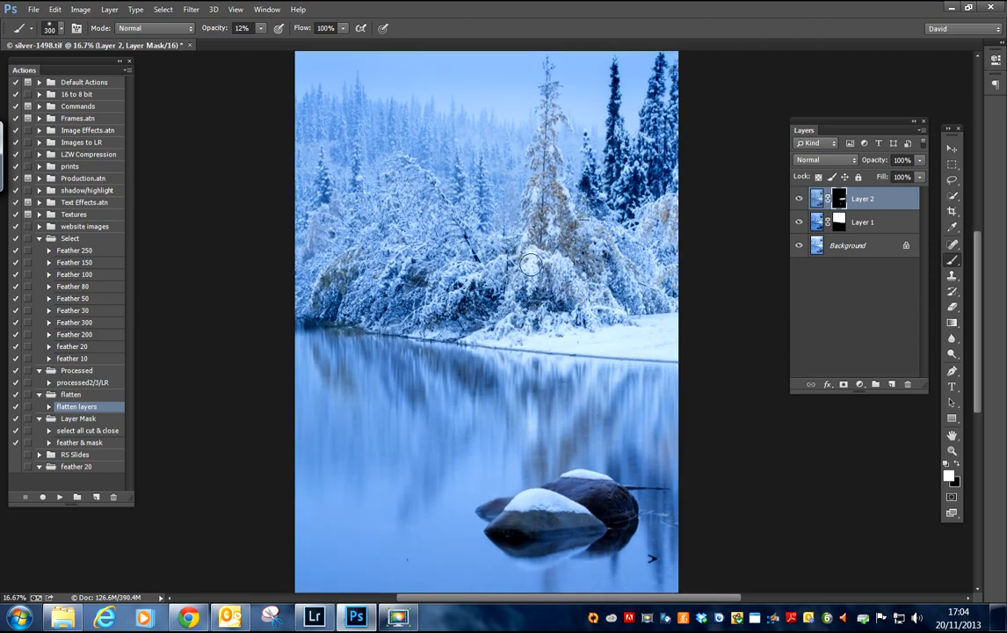
{"action": "left_click_drag", "start_coordinate": [532, 253], "coordinate": [531, 283]}
{"action": "left_click_drag", "start_coordinate": [575, 333], "coordinate": [560, 331]}
{"action": "mouse_move", "coordinate": [643, 464]}
{"action": "left_mouse_down"}
{"action": "mouse_move", "coordinate": [657, 462]}
{"action": "mouse_move", "coordinate": [641, 468]}
{"action": "left_mouse_up"}
{"action": "key", "text": "ctrl+minus"}
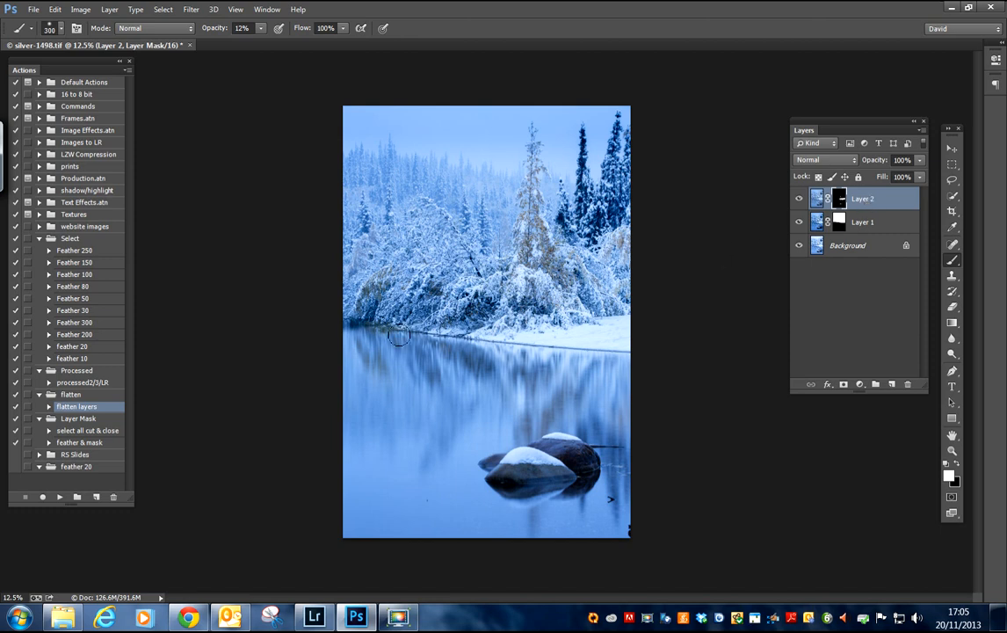
Flatten the image into a single Background layer with the recorded "flatten layers" action.
{"action": "left_click", "coordinate": [109, 9]}
{"action": "left_click", "coordinate": [58, 540]}
{"action": "left_click", "coordinate": [60, 498]}
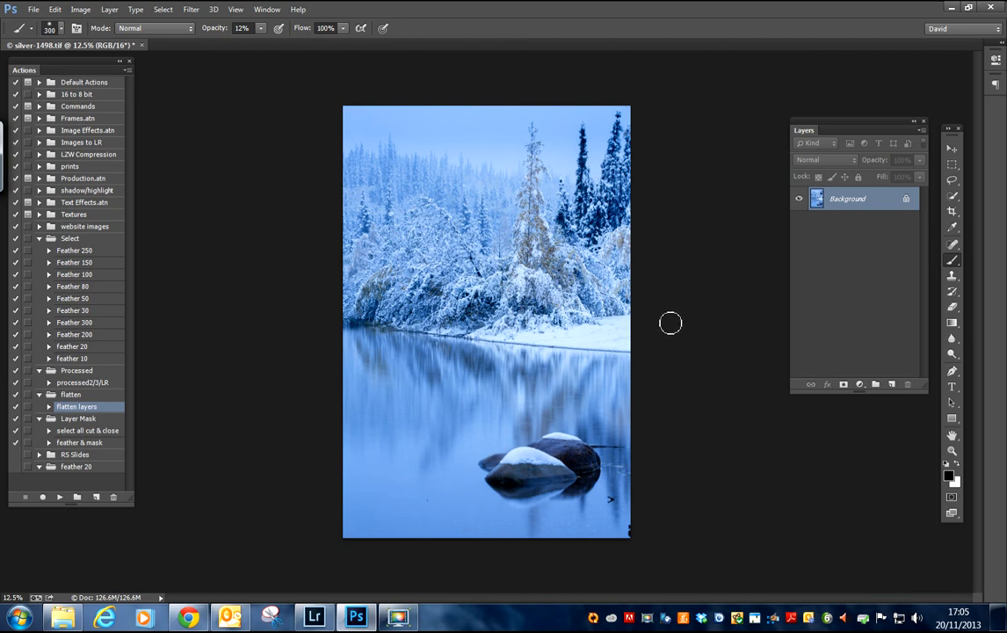
Remove the small dark speck in the water left of the rocks with a size 50 content-aware Spot Healing Brush.
{"action": "scroll", "coordinate": [669, 323], "scroll_direction": "up", "scroll_amount": 4}
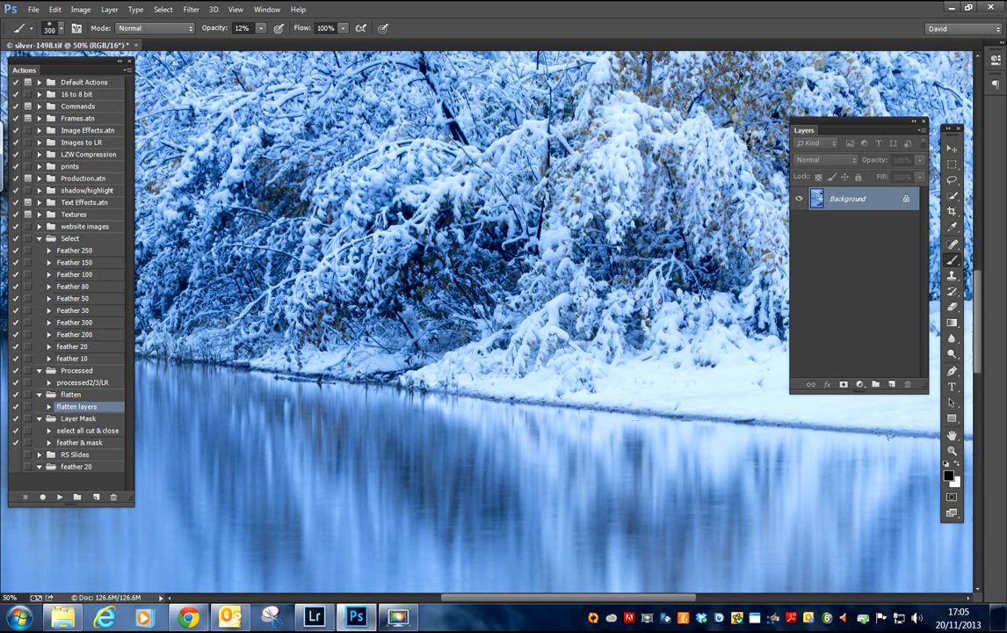
{"action": "scroll", "coordinate": [487, 321], "scroll_direction": "down", "scroll_amount": 10}
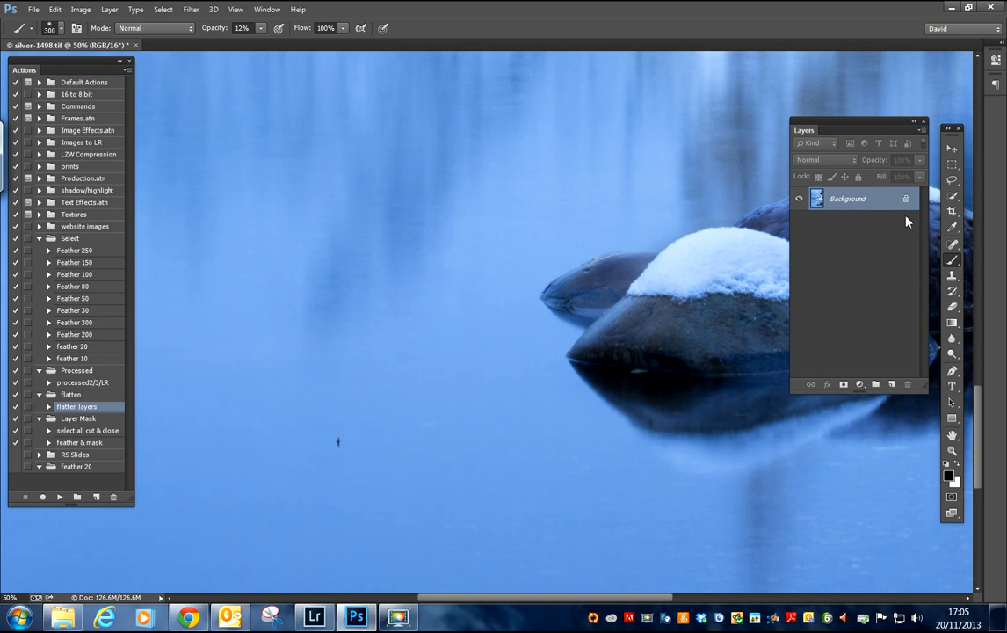
{"action": "left_click", "coordinate": [953, 248]}
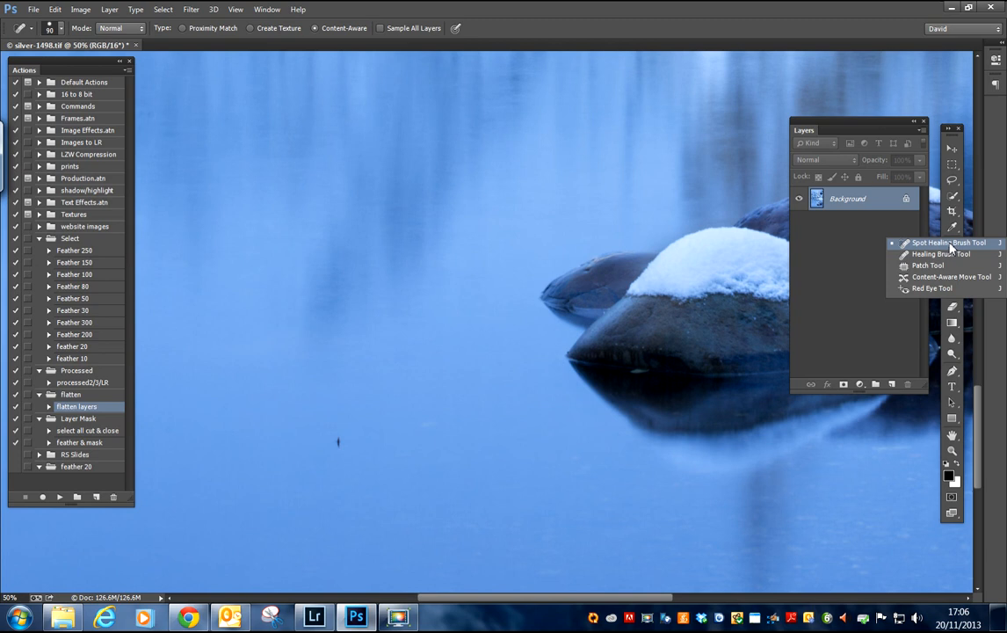
{"action": "left_click", "coordinate": [951, 247]}
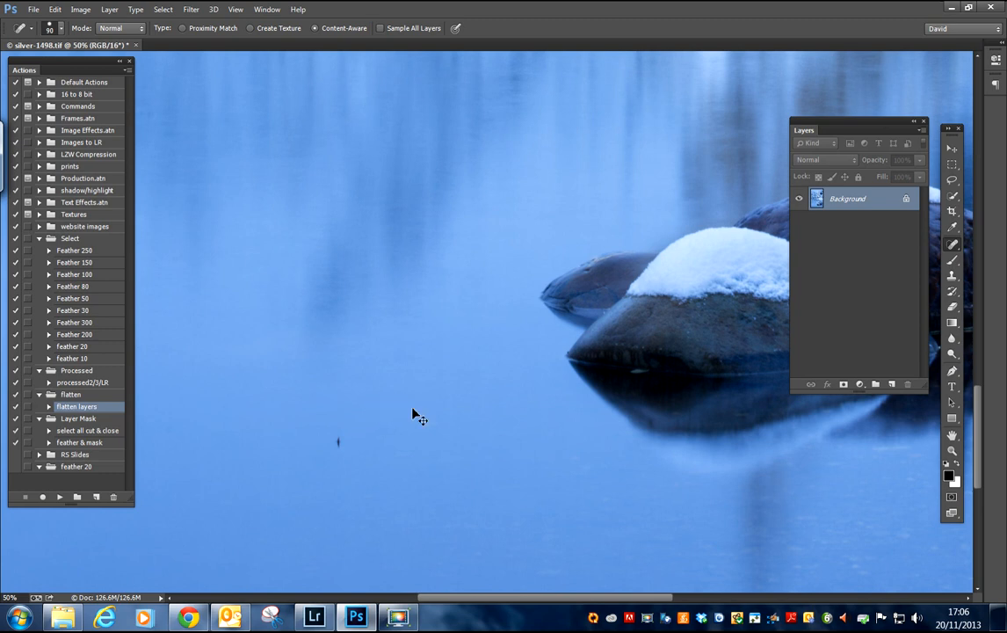
{"action": "key", "text": "bracketleft"}
{"action": "left_click_drag", "start_coordinate": [339, 443], "coordinate": [343, 446]}
{"action": "key", "text": "ctrl+minus"}
{"action": "key", "text": "ctrl+minus"}
{"action": "key", "text": "ctrl+minus"}
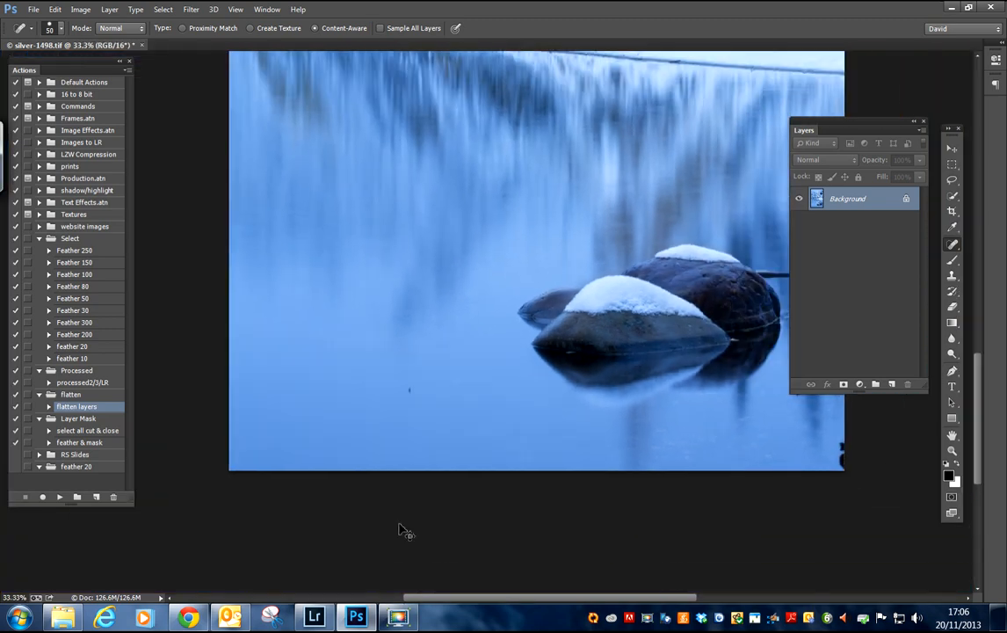
{"action": "key", "text": "ctrl+minus"}
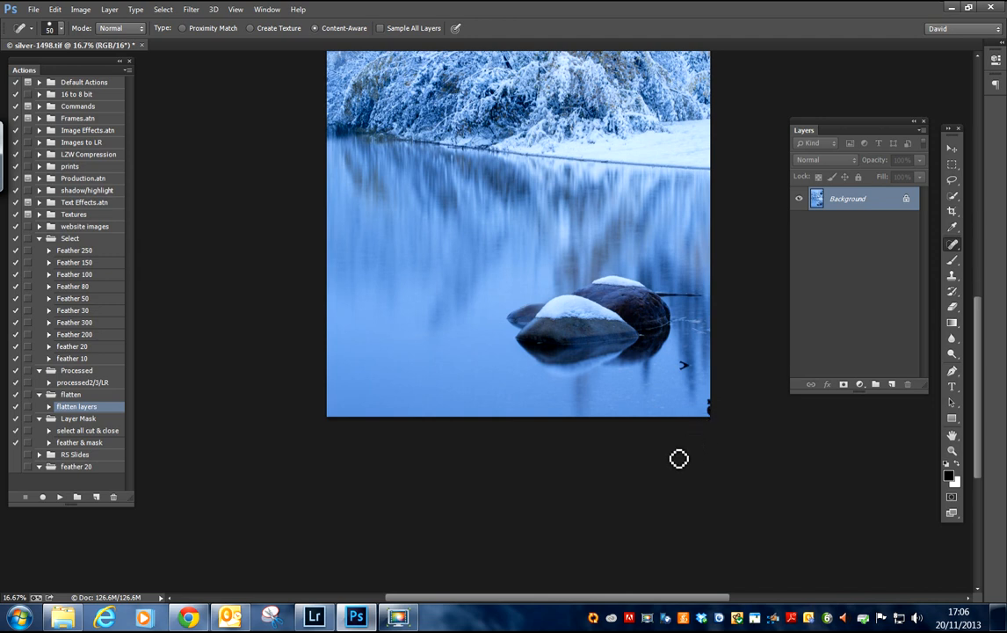
Move the Layers panel and the toolbox off the rocks, over the open water on the image's left side.
{"action": "key", "text": "ctrl+plus"}
{"action": "key", "text": "ctrl+plus"}
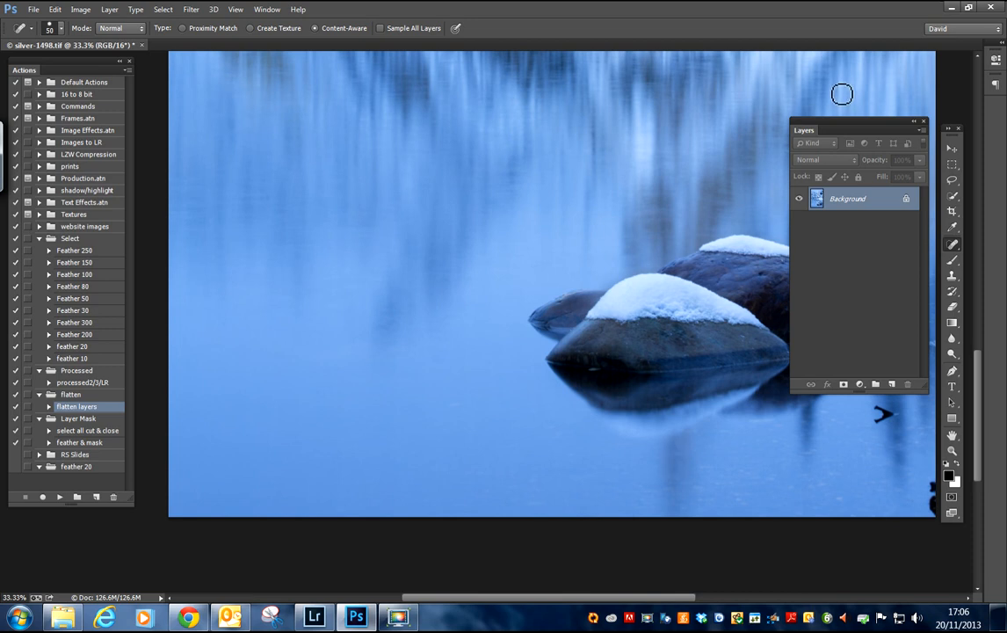
{"action": "left_click_drag", "start_coordinate": [866, 123], "coordinate": [331, 136]}
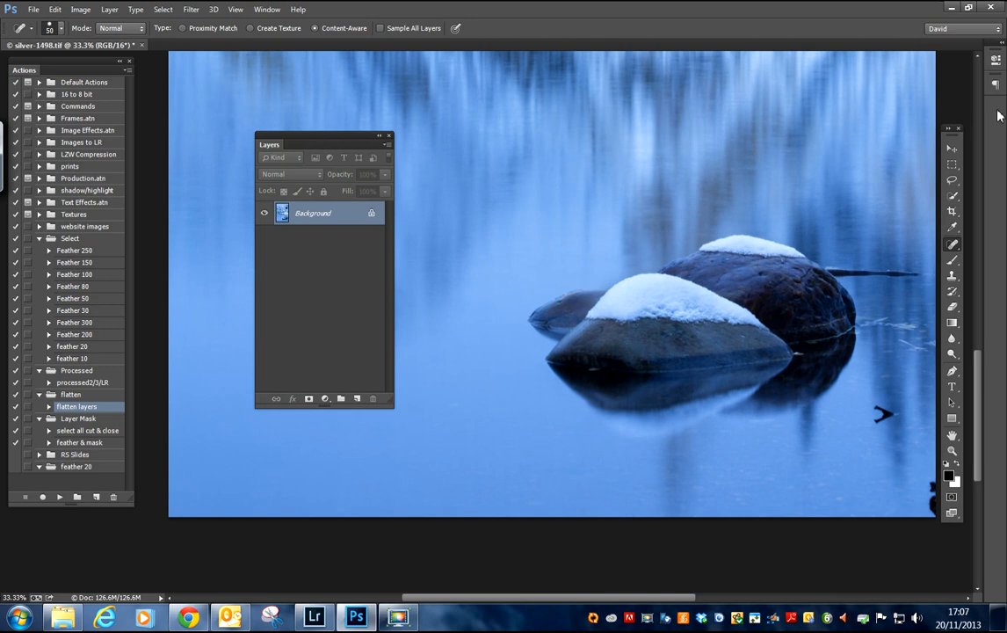
{"action": "left_click_drag", "start_coordinate": [955, 146], "coordinate": [194, 167]}
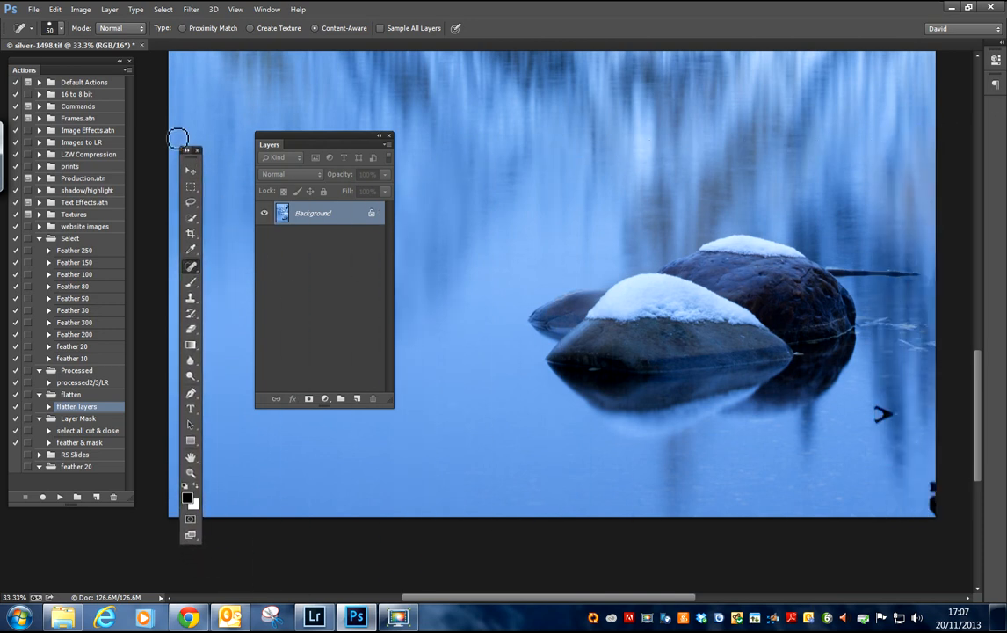
Lasso the dark debris in the image's lower-right corner, fill it with Content-Aware at 100% opacity, and deselect.
{"action": "left_click", "coordinate": [191, 204]}
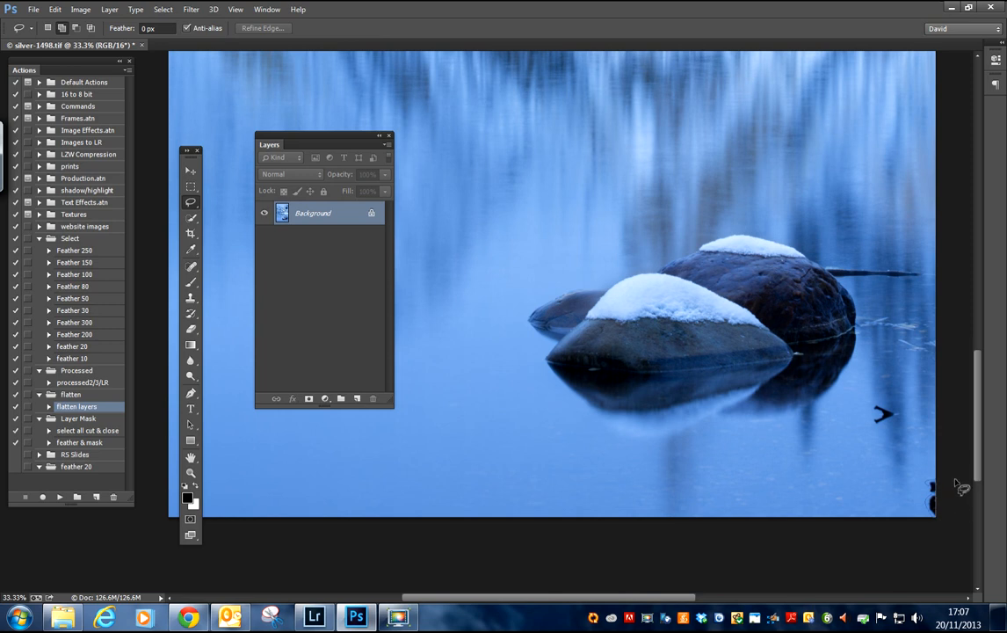
{"action": "left_click_drag", "start_coordinate": [966, 484], "coordinate": [967, 485]}
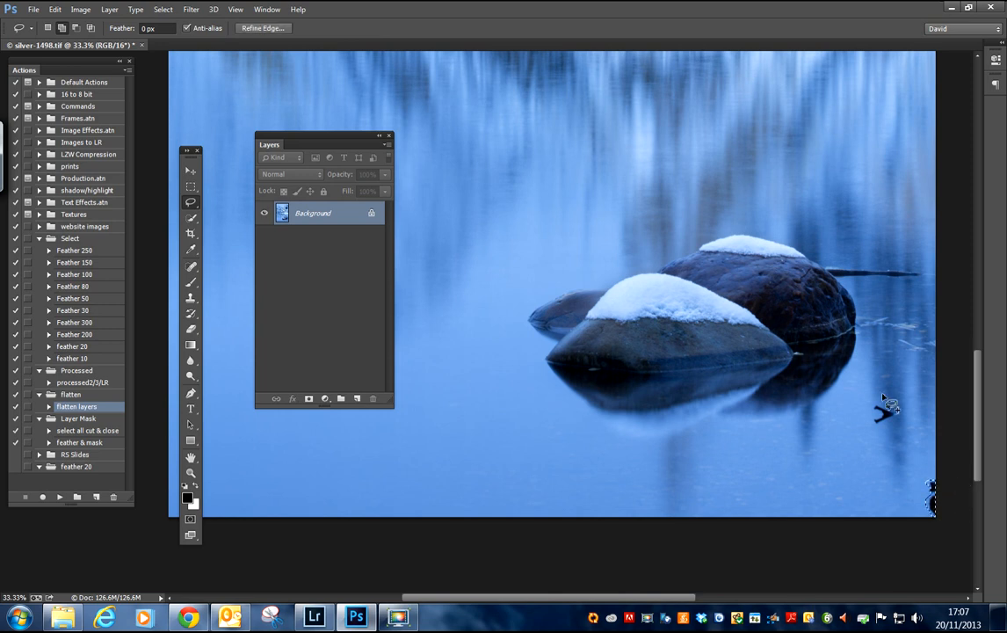
{"action": "left_click", "coordinate": [55, 10]}
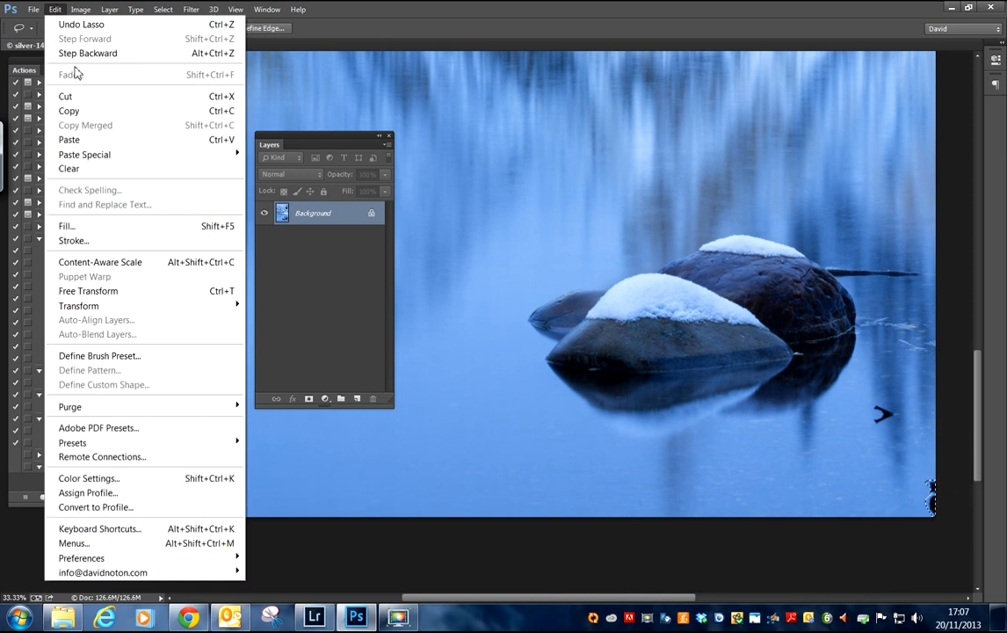
{"action": "left_click", "coordinate": [72, 224]}
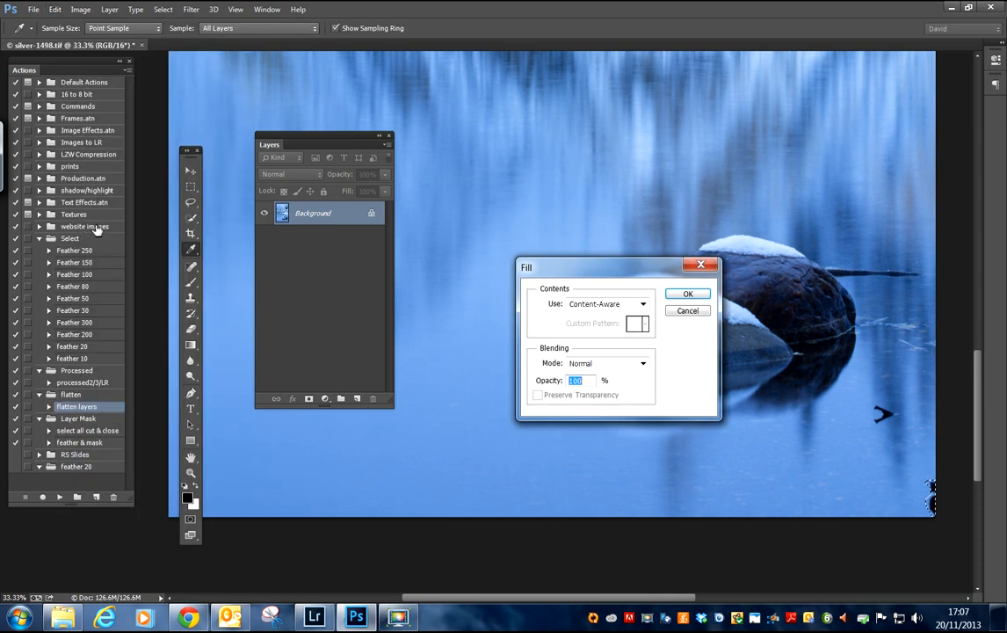
{"action": "left_click", "coordinate": [686, 294]}
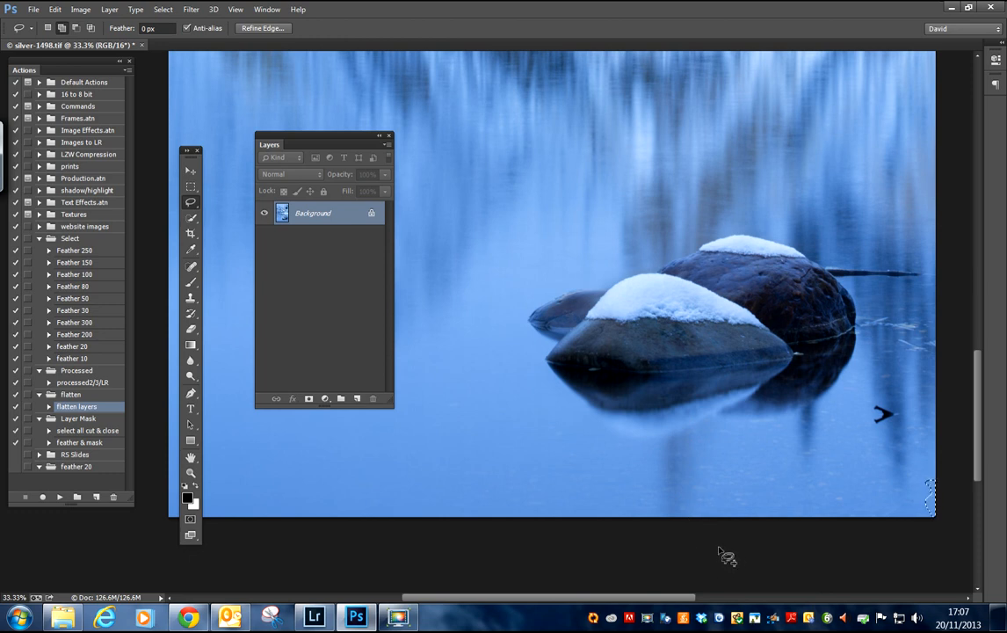
{"action": "left_click", "coordinate": [163, 9]}
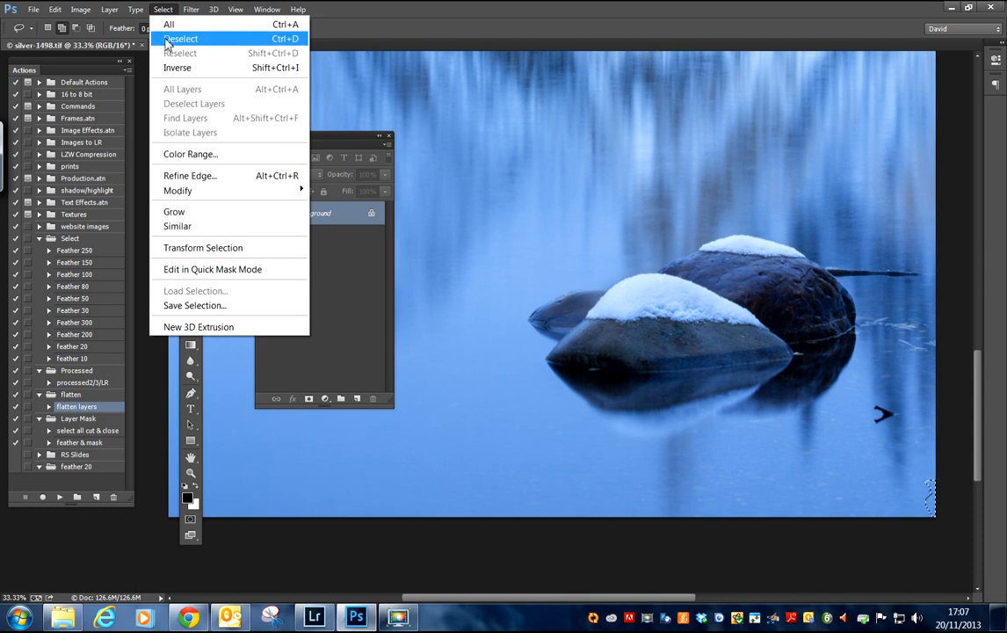
{"action": "left_click", "coordinate": [151, 35]}
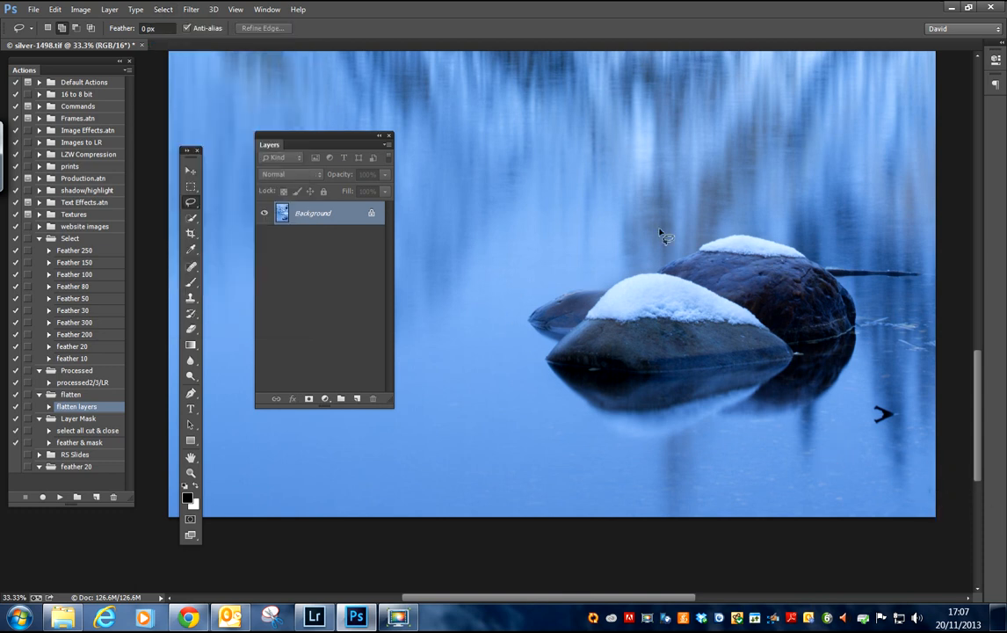
Remove the dark forked twig in the water below the right rock with a size 80 content-aware Spot Healing Brush.
{"action": "left_click", "coordinate": [191, 268]}
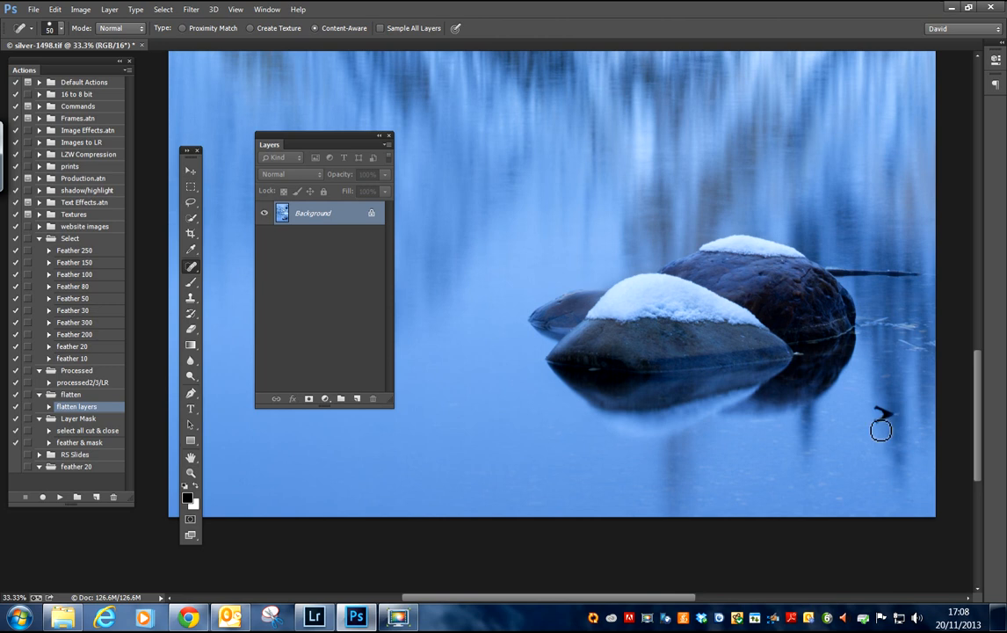
{"action": "left_click", "coordinate": [897, 419]}
{"action": "key", "text": "bracketright"}
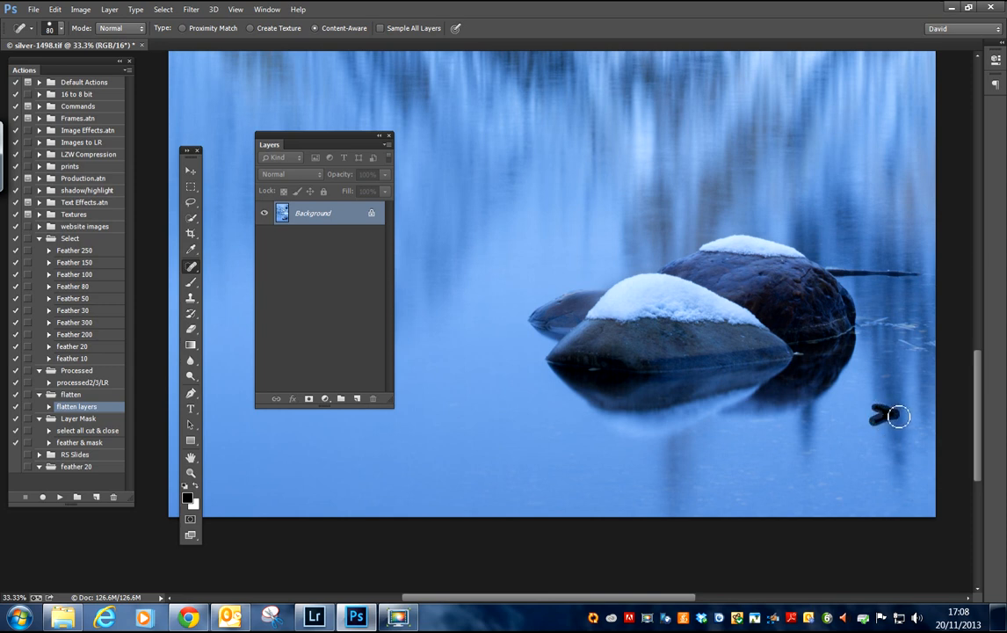
{"action": "left_click", "coordinate": [882, 415]}
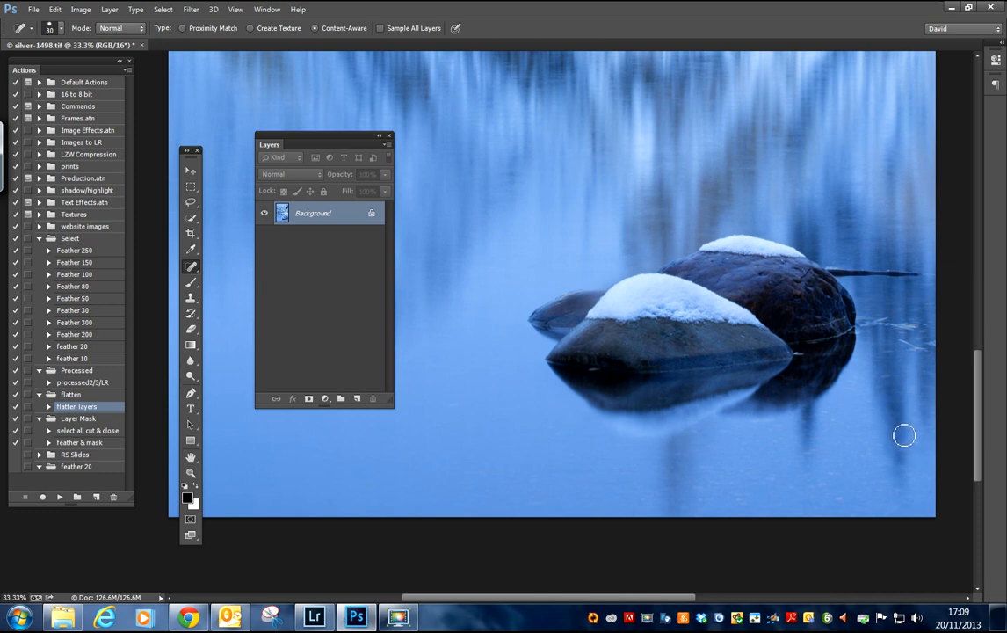
Lasso the dark branch sticking out of the rear rock's right side, fill it with Content-Aware at 100% opacity, and deselect.
{"action": "left_click", "coordinate": [191, 201]}
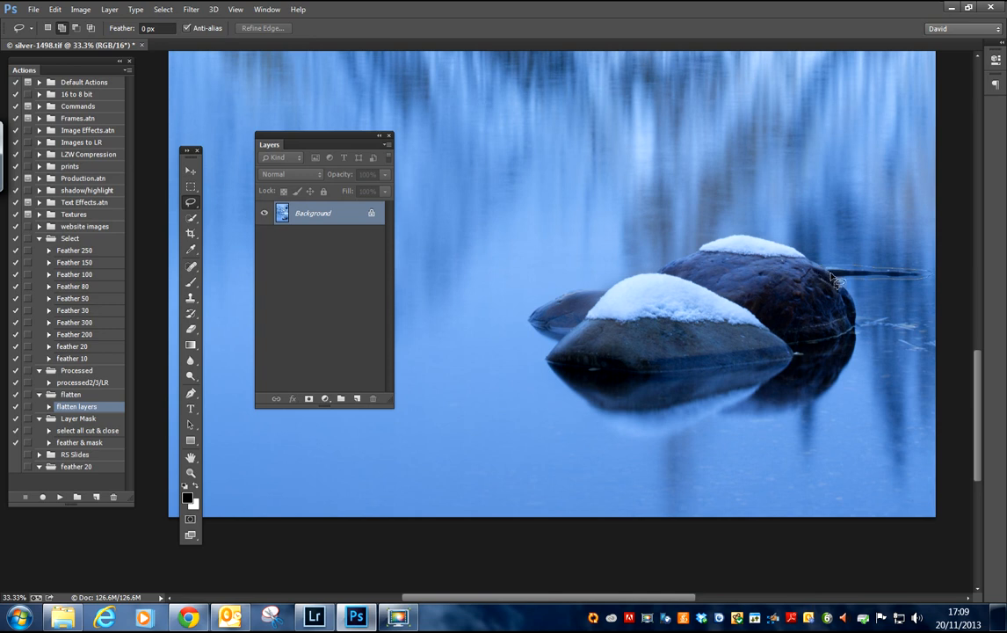
{"action": "left_click_drag", "start_coordinate": [842, 288], "coordinate": [826, 272]}
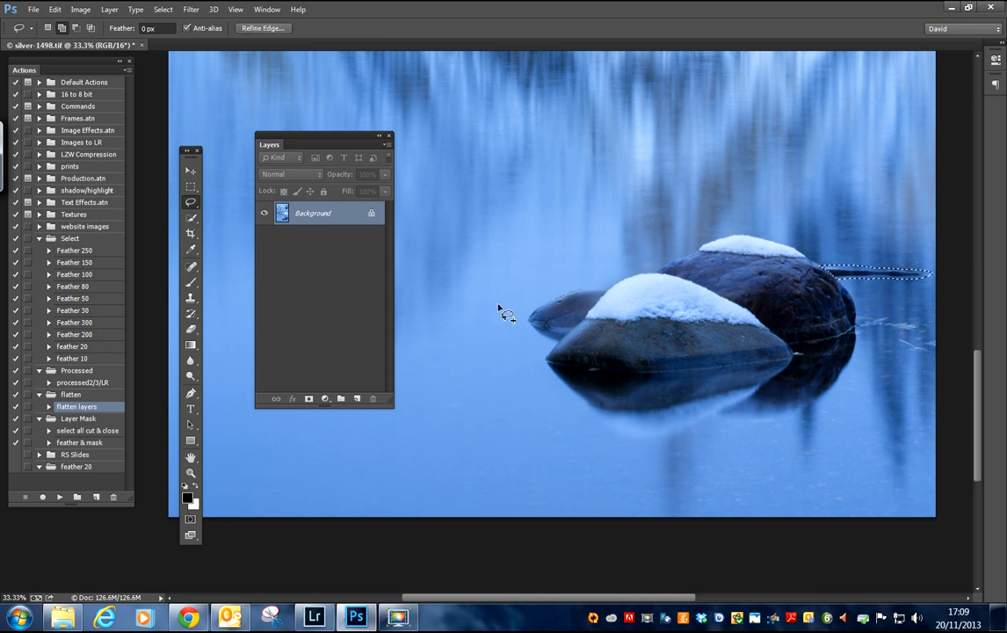
{"action": "left_click", "coordinate": [55, 12]}
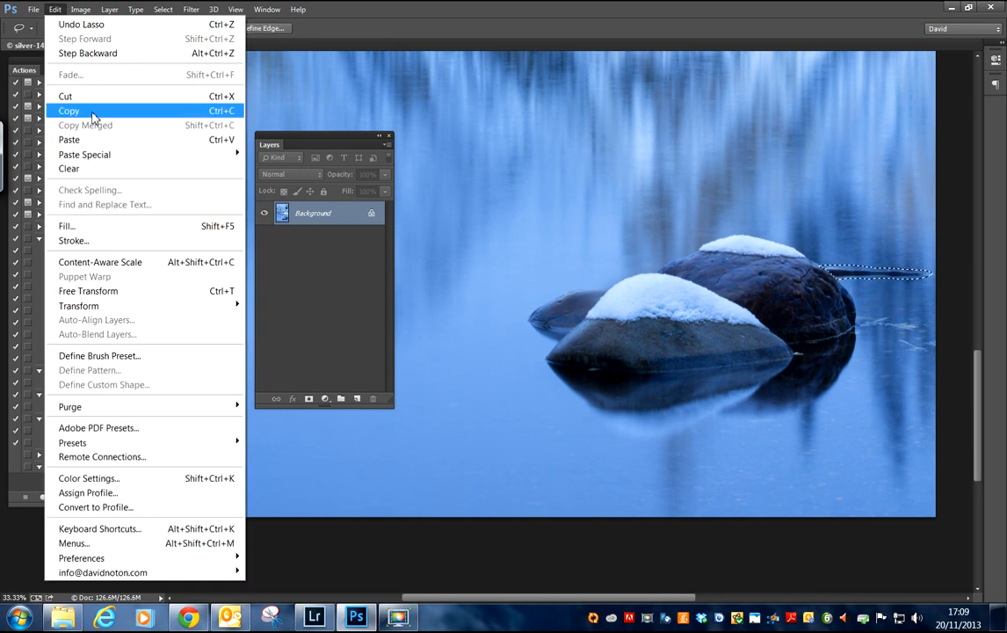
{"action": "left_click", "coordinate": [66, 204]}
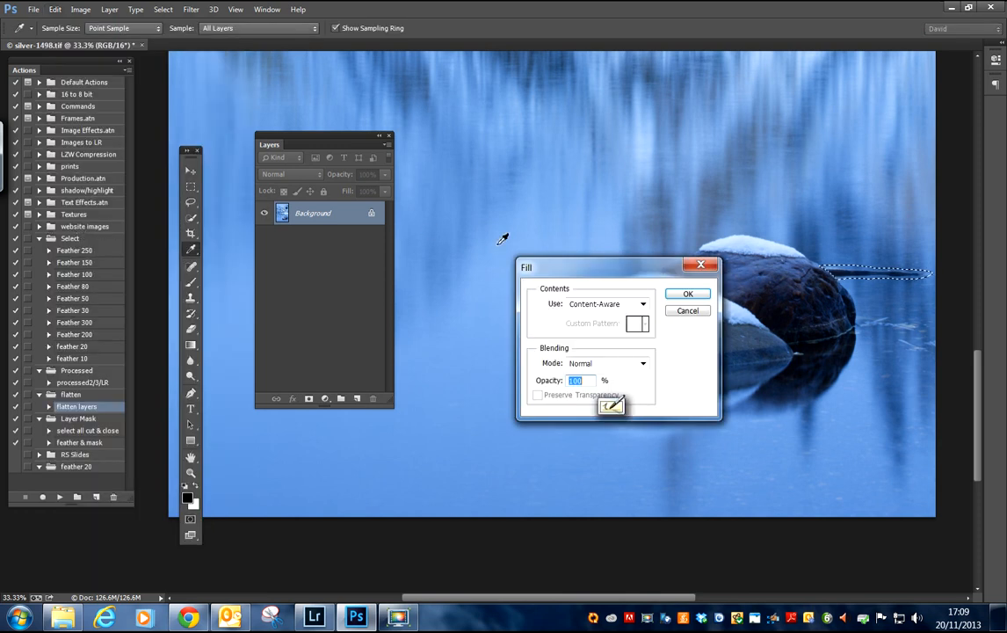
{"action": "left_click", "coordinate": [688, 293]}
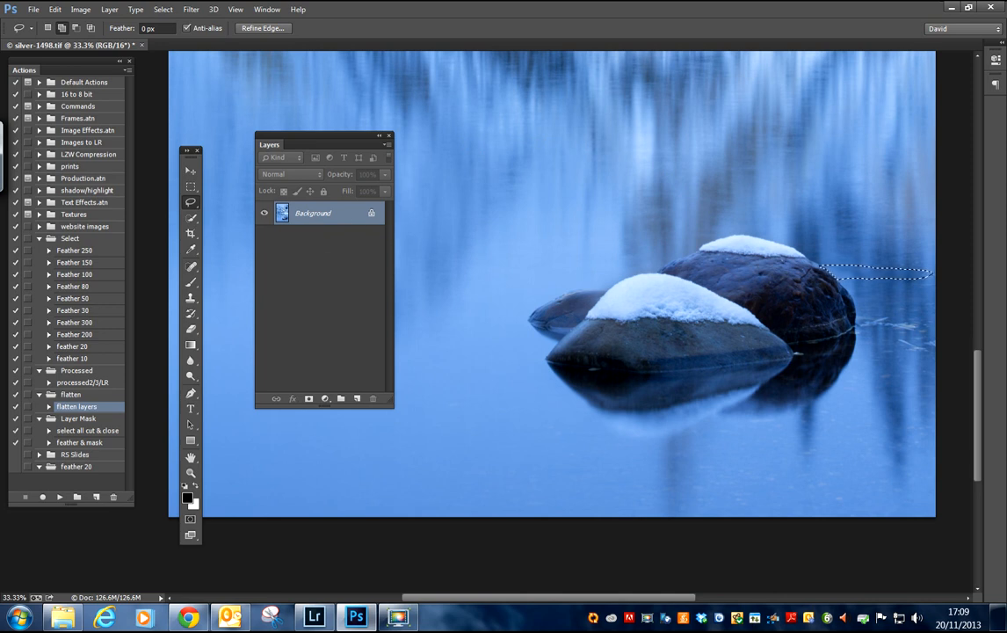
{"action": "left_click", "coordinate": [162, 9]}
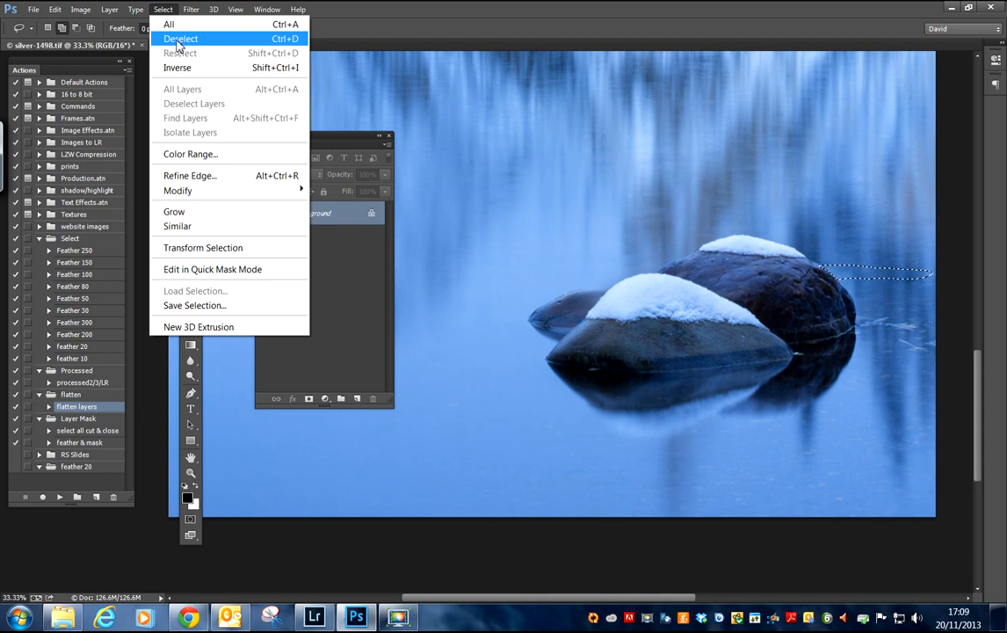
{"action": "left_click", "coordinate": [179, 41]}
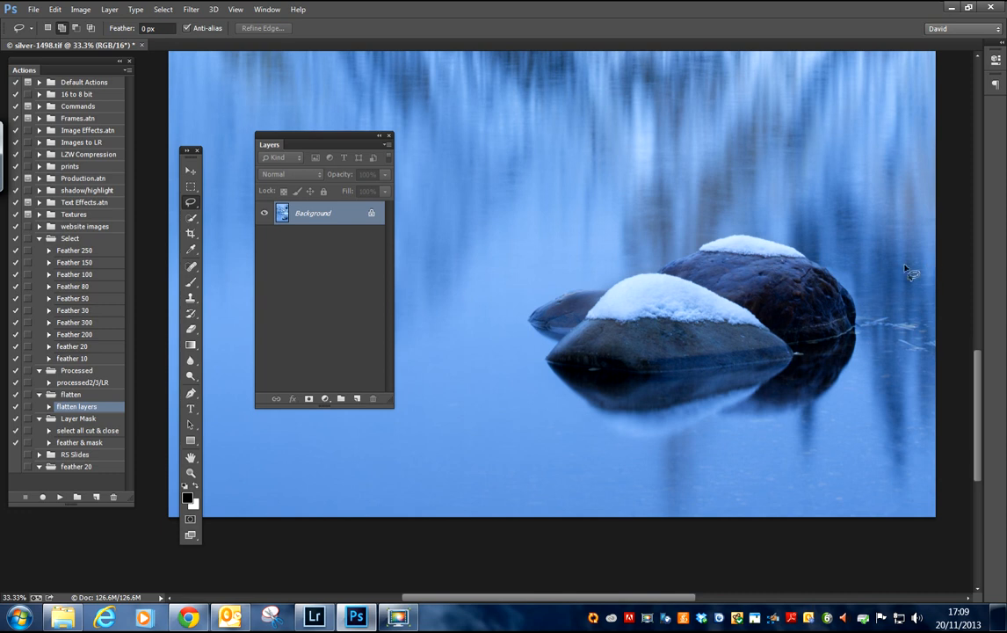
Examine the whole photo and the snowy shoreline up close for remaining blemishes, keeping the Layers panel clear of the area being checked.
{"action": "left_click", "coordinate": [191, 267]}
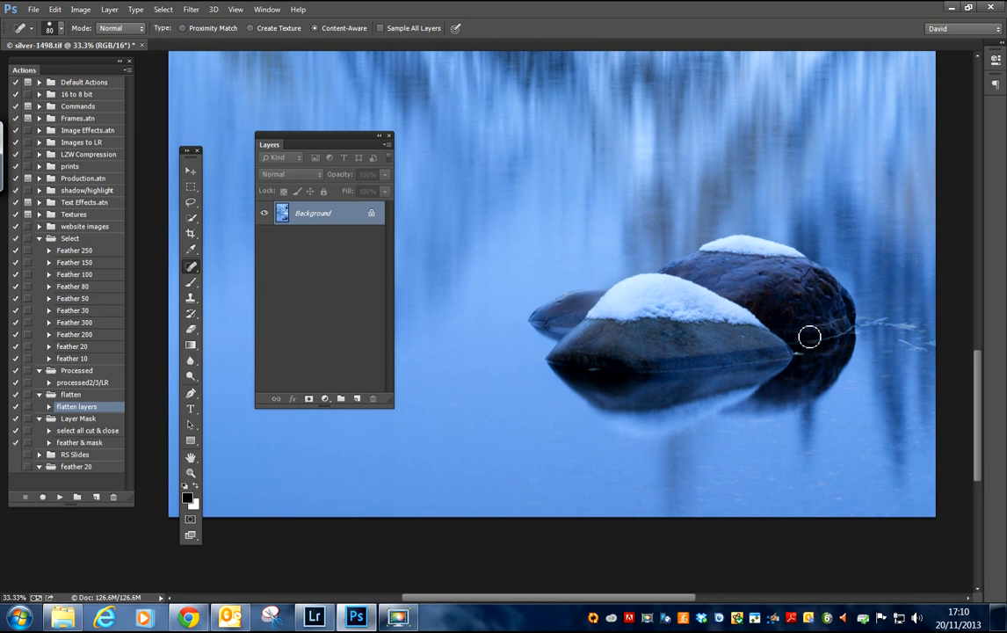
{"action": "key", "text": "ctrl+plus"}
{"action": "key", "text": "ctrl+minus"}
{"action": "key", "text": "ctrl+minus"}
{"action": "key", "text": "ctrl+minus"}
{"action": "key", "text": "ctrl+minus"}
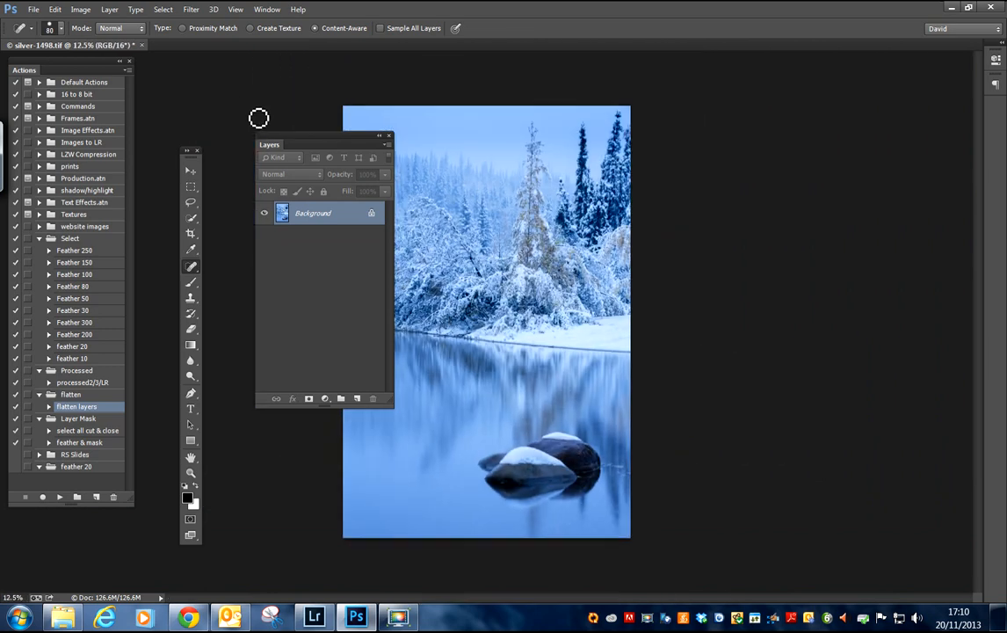
{"action": "left_click_drag", "start_coordinate": [312, 138], "coordinate": [799, 159]}
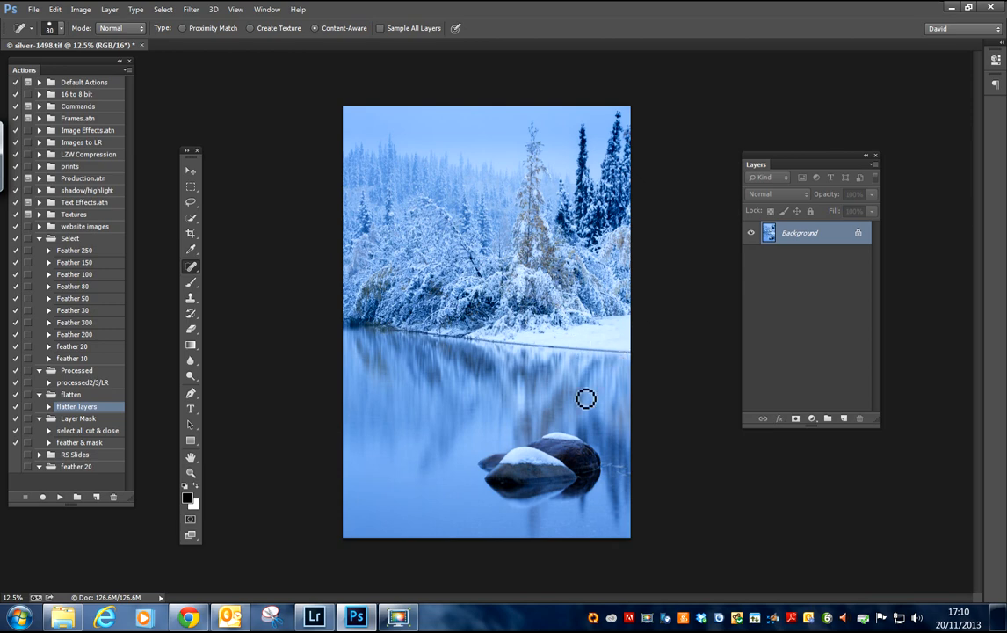
{"action": "scroll", "coordinate": [586, 399], "scroll_direction": "up", "scroll_amount": 5}
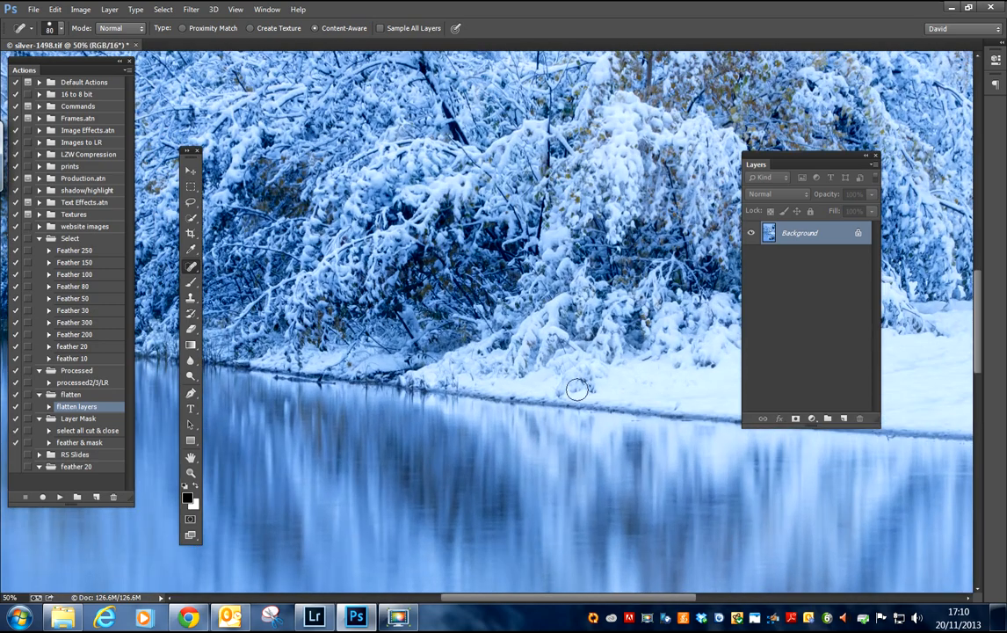
{"action": "left_click_drag", "start_coordinate": [816, 165], "coordinate": [194, 223]}
{"action": "left_click_drag", "start_coordinate": [890, 434], "coordinate": [800, 384]}
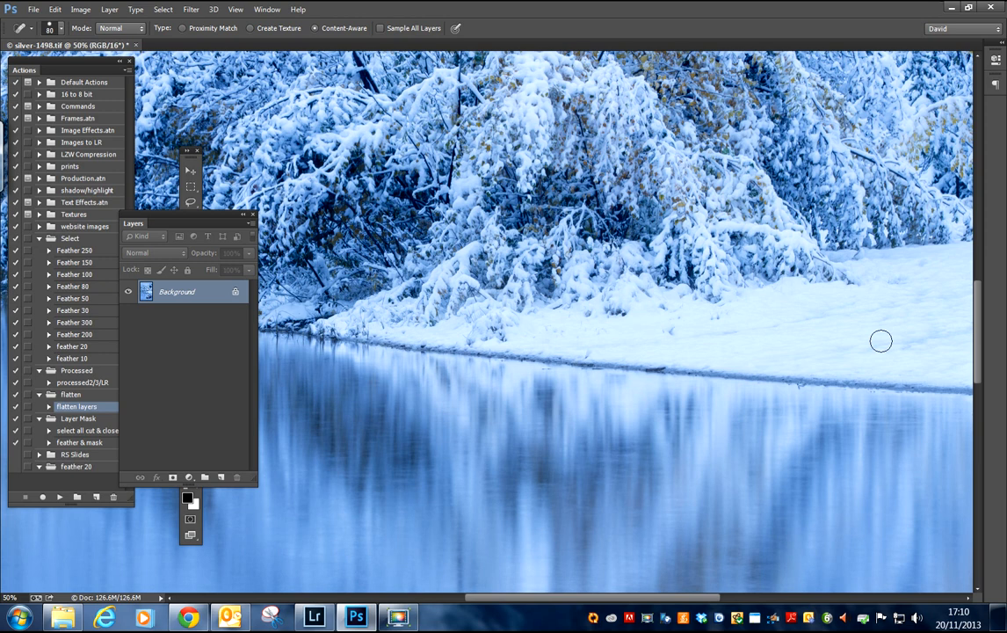
{"action": "scroll", "coordinate": [883, 347], "scroll_direction": "down", "scroll_amount": 3}
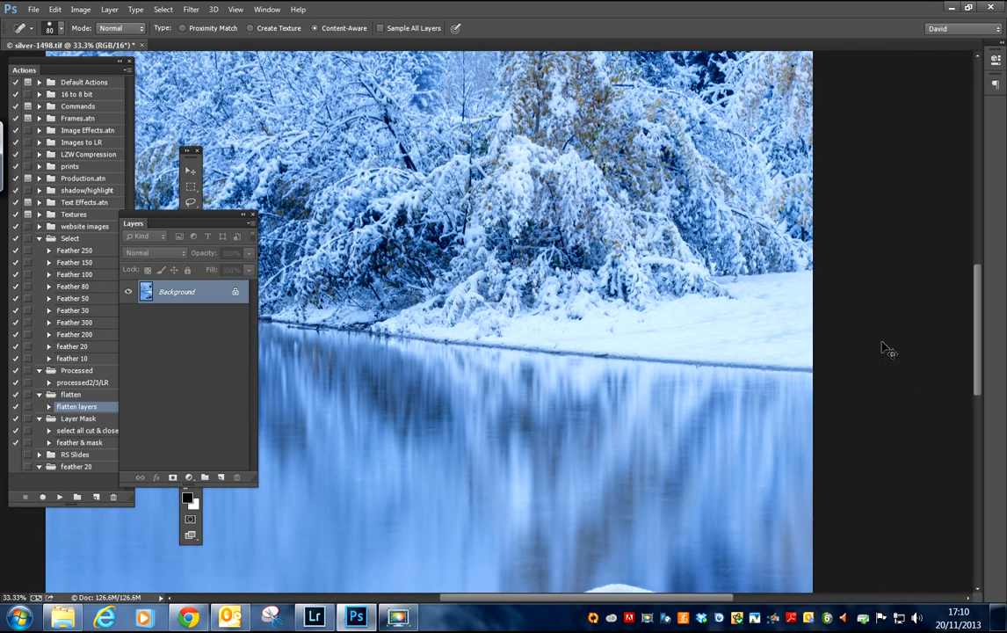
{"action": "scroll", "coordinate": [883, 347], "scroll_direction": "down", "scroll_amount": 2}
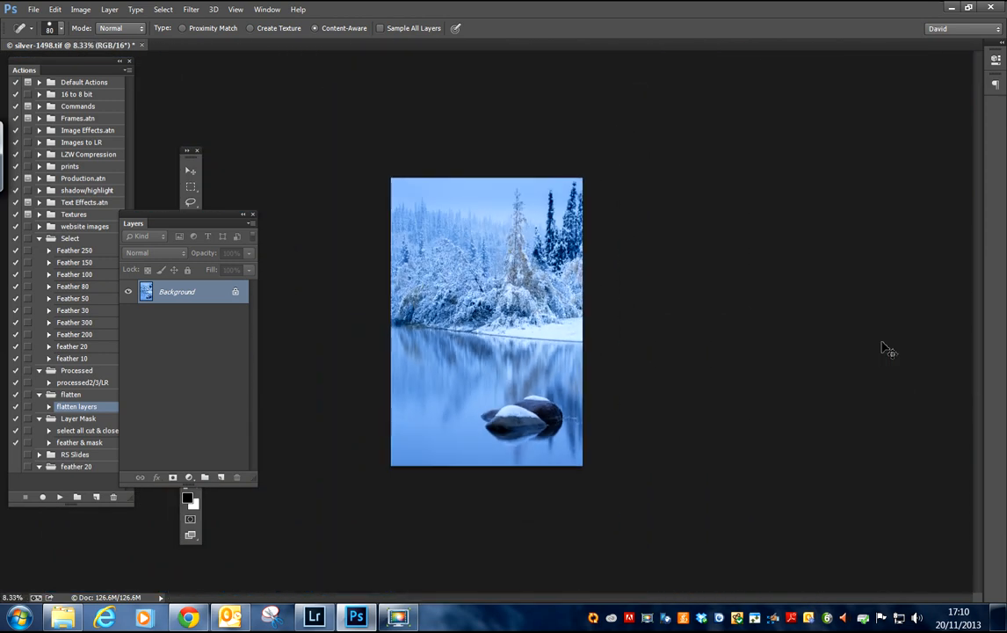
{"action": "scroll", "coordinate": [885, 349], "scroll_direction": "up", "scroll_amount": 2}
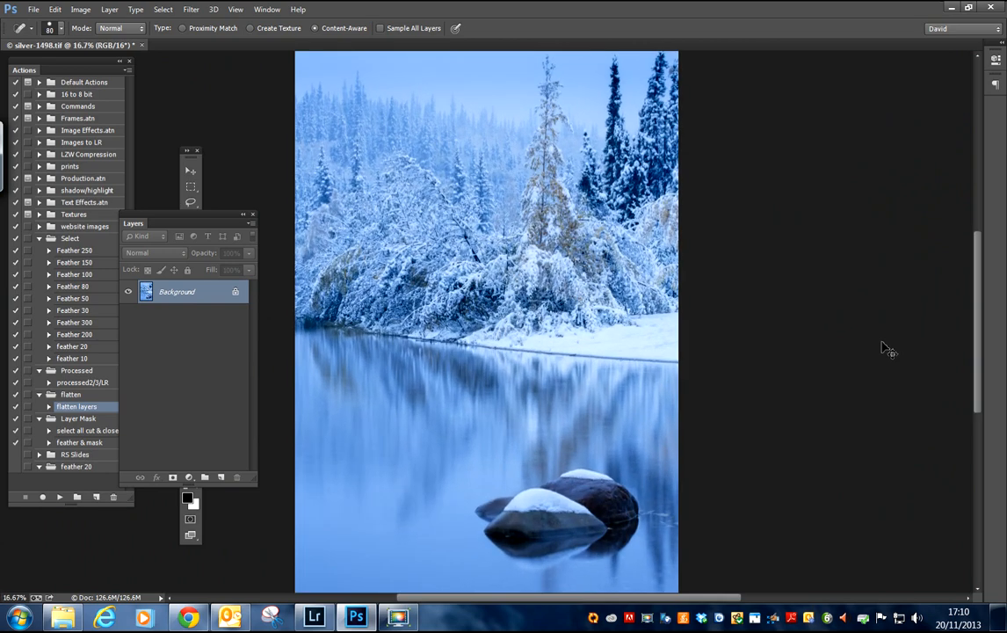
{"action": "scroll", "coordinate": [886, 349], "scroll_direction": "down", "scroll_amount": 1}
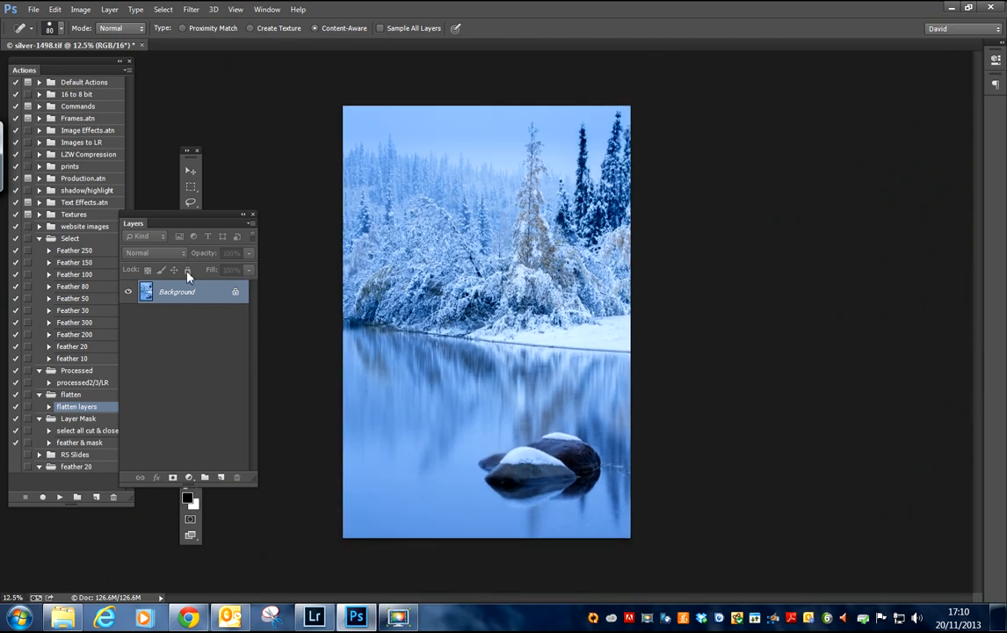
{"action": "left_click_drag", "start_coordinate": [164, 216], "coordinate": [810, 215]}
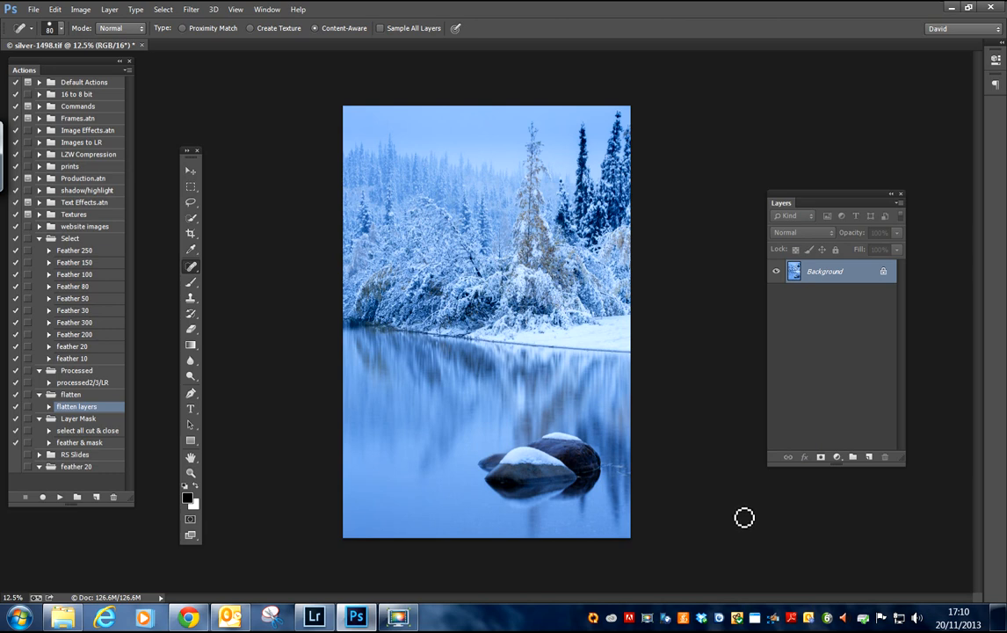
Open the moose-1498 image from the processed Yukon folder.
{"action": "left_click", "coordinate": [33, 10]}
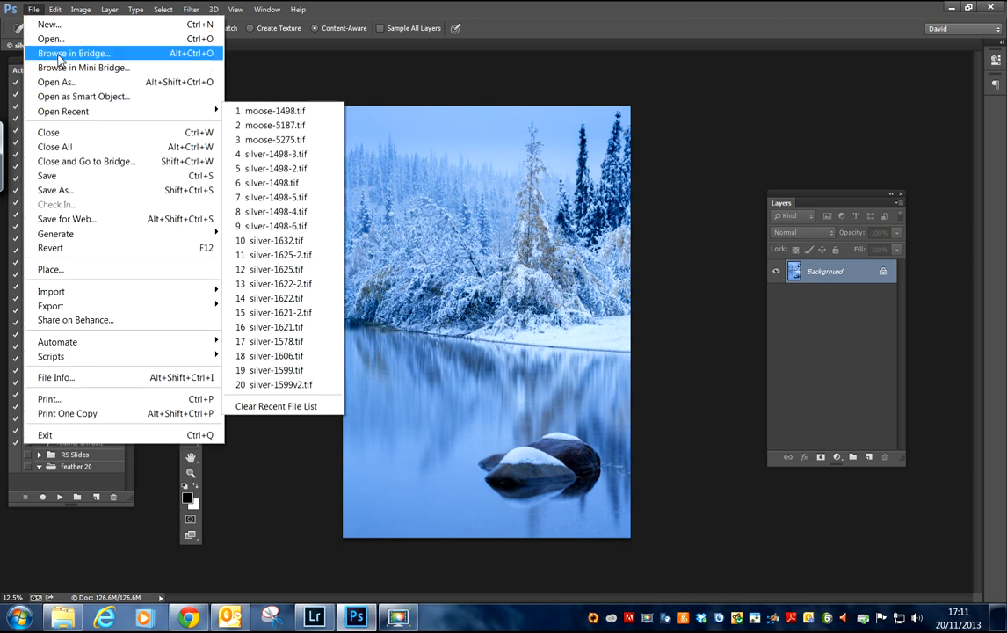
{"action": "left_click", "coordinate": [58, 39]}
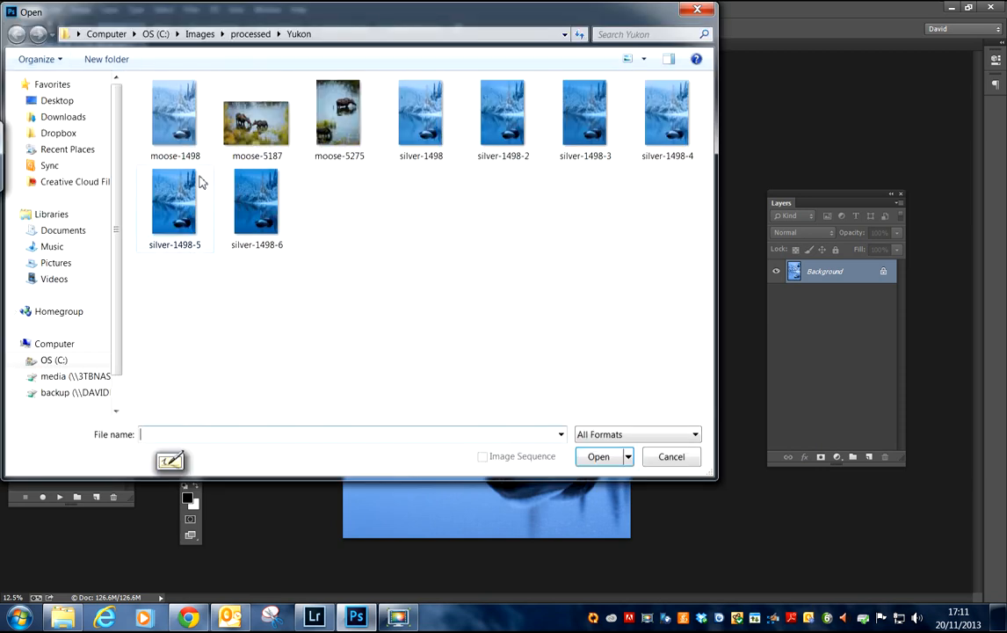
{"action": "left_click", "coordinate": [173, 127]}
{"action": "left_click", "coordinate": [599, 456]}
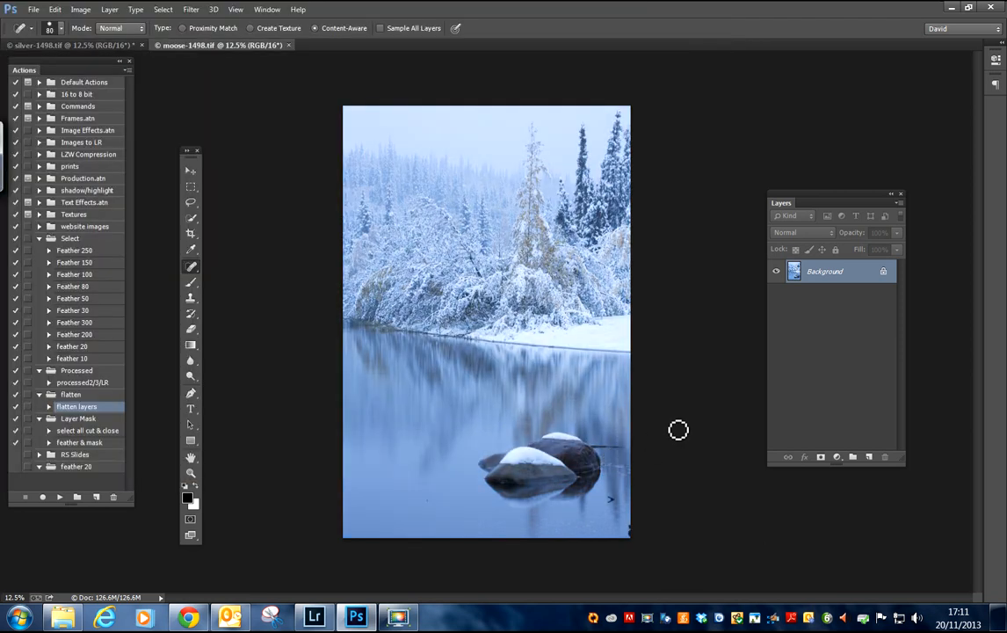
Arrange moose-1498.tif and silver-1498.tif in a 2-up Vertical layout and move the Actions panel, Layers panel and toolbox off both images.
{"action": "left_click", "coordinate": [269, 11]}
{"action": "mouse_move", "coordinate": [280, 29]}
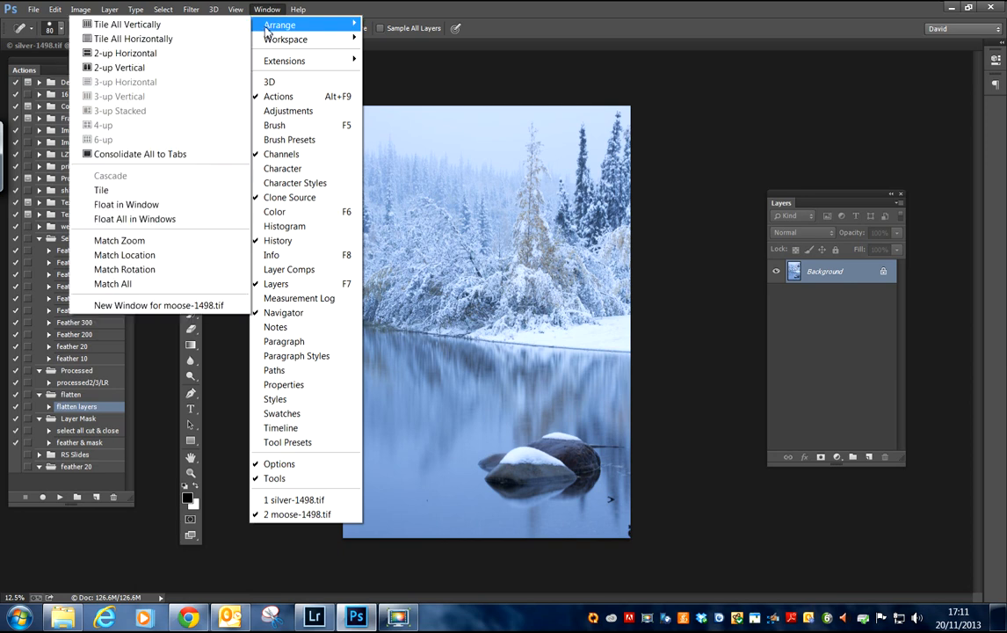
{"action": "left_click", "coordinate": [117, 72]}
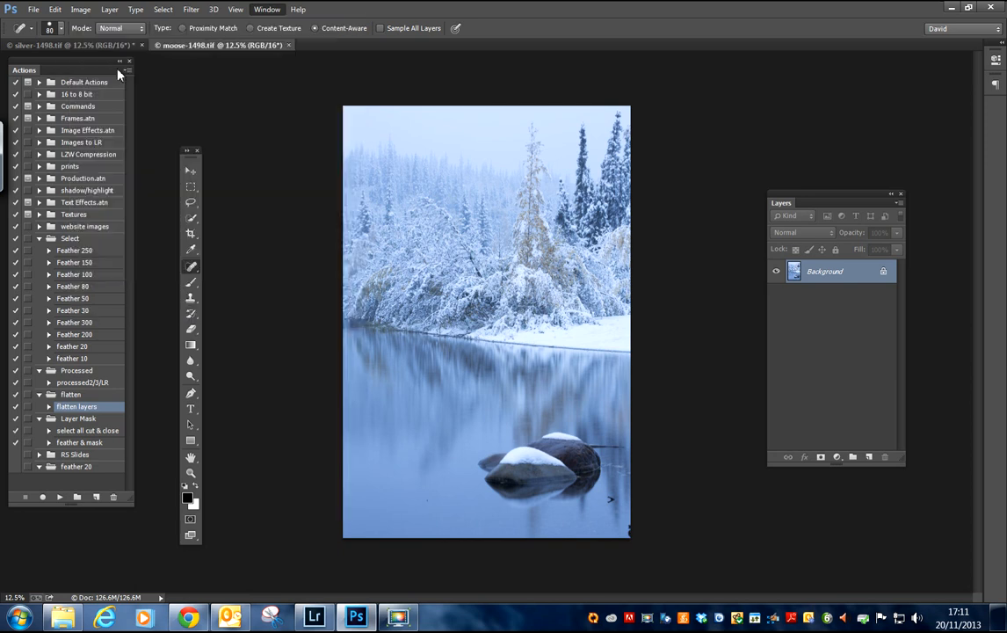
{"action": "left_click_drag", "start_coordinate": [67, 61], "coordinate": [1006, 145]}
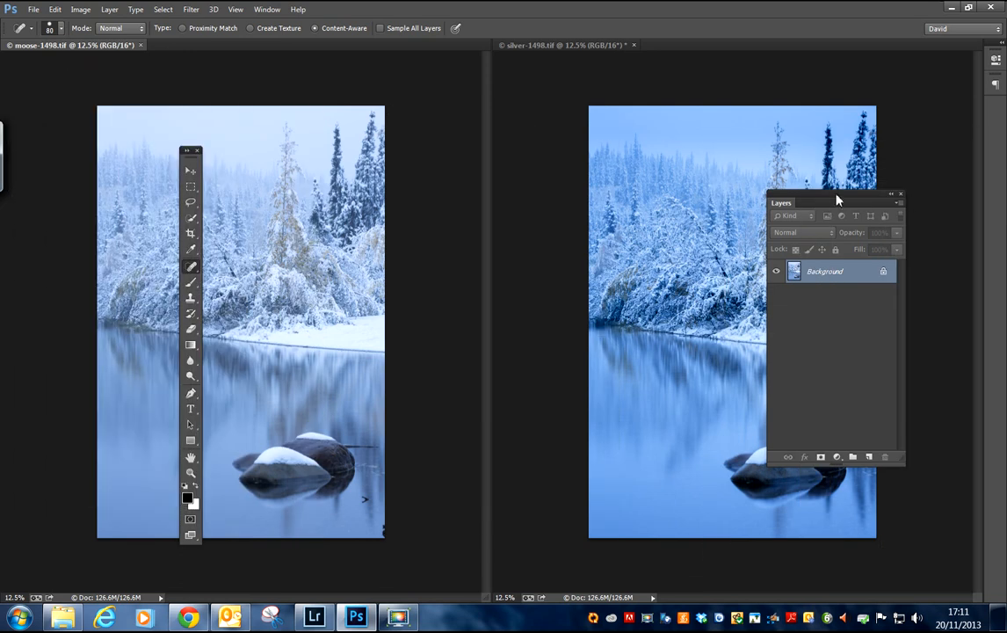
{"action": "left_click_drag", "start_coordinate": [837, 200], "coordinate": [1005, 202]}
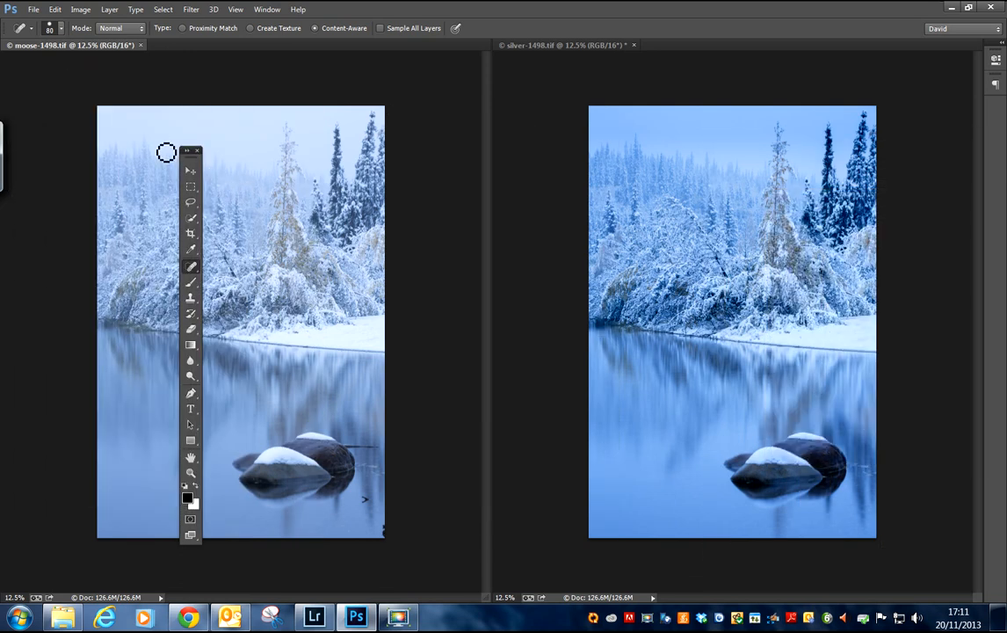
{"action": "left_click_drag", "start_coordinate": [186, 150], "coordinate": [1006, 158]}
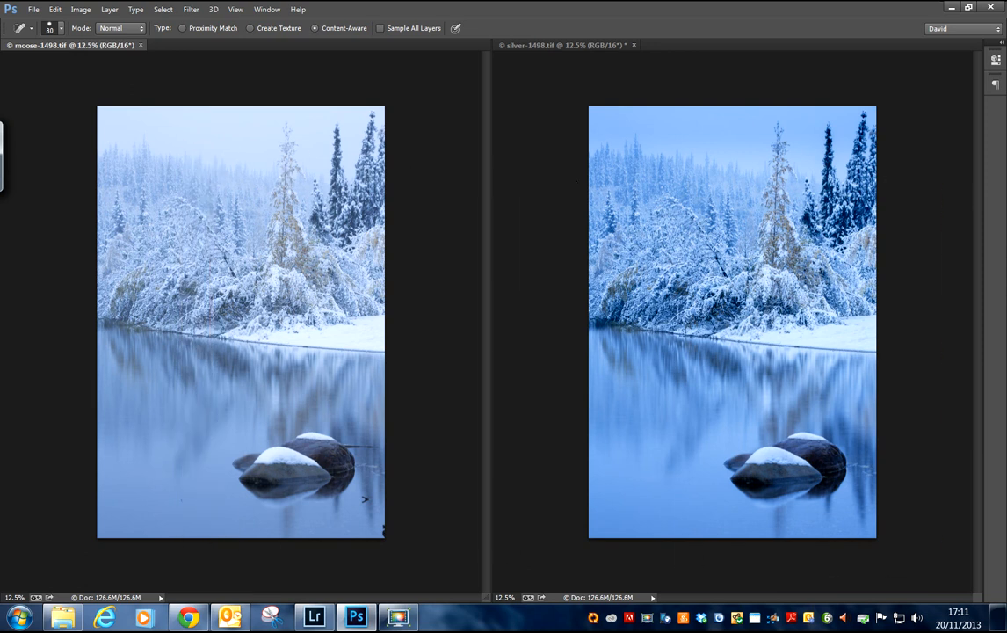